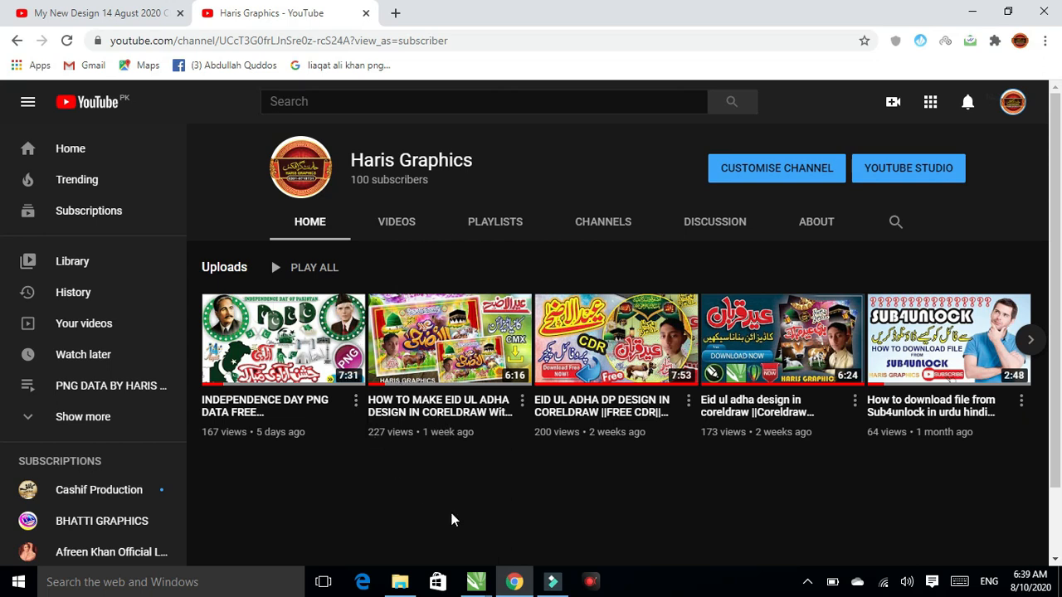
Switch to 14 august design.cdr in CorelDRAW and move the minaret image onto the left part of the background, at about X 6.31, Y 4.66 inches
mouse_move(475, 585)
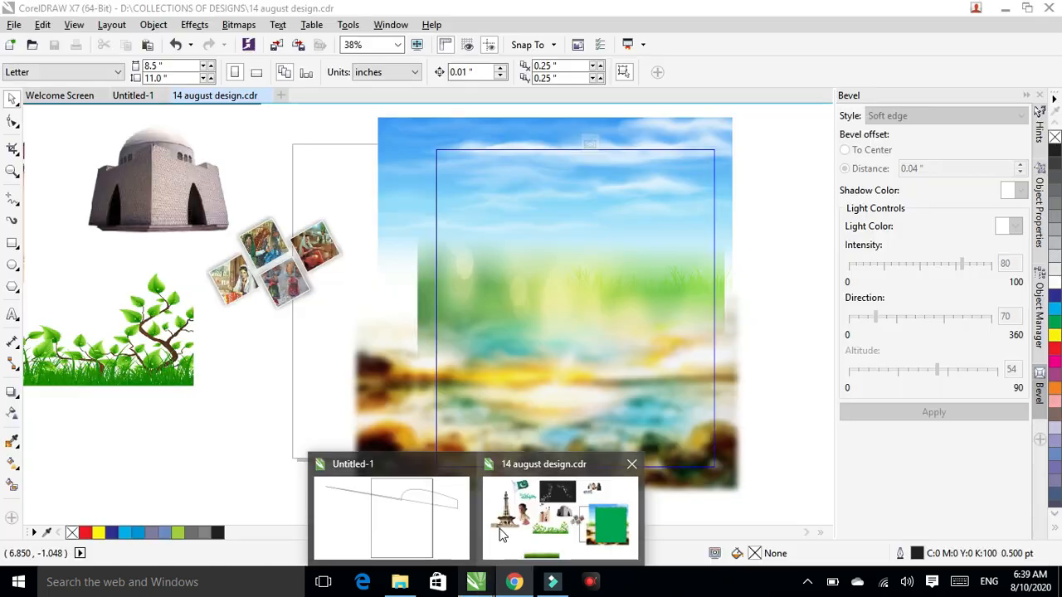
click(501, 533)
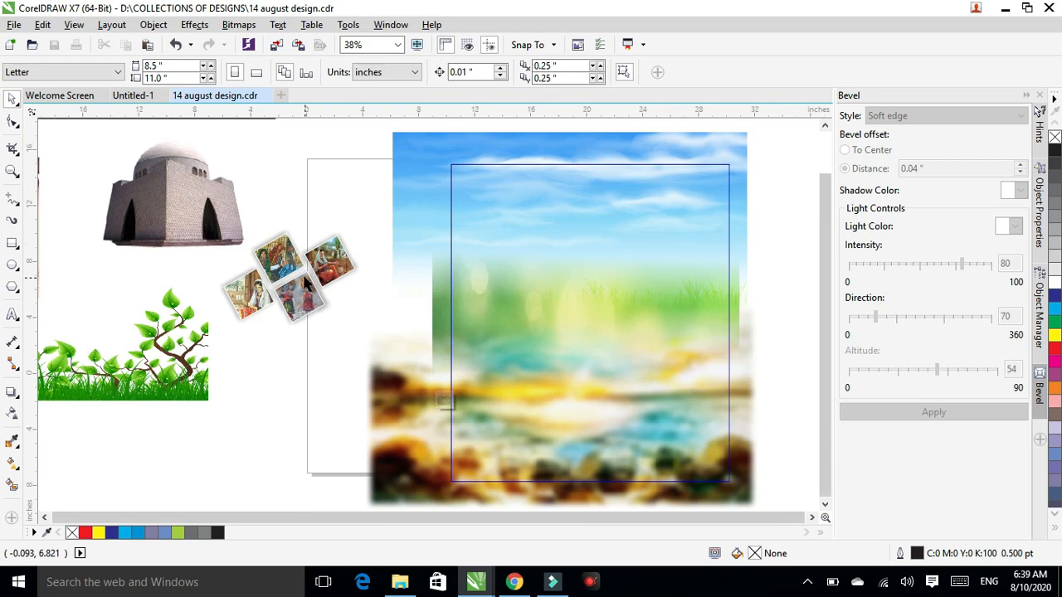
scroll(305, 283, down, 1)
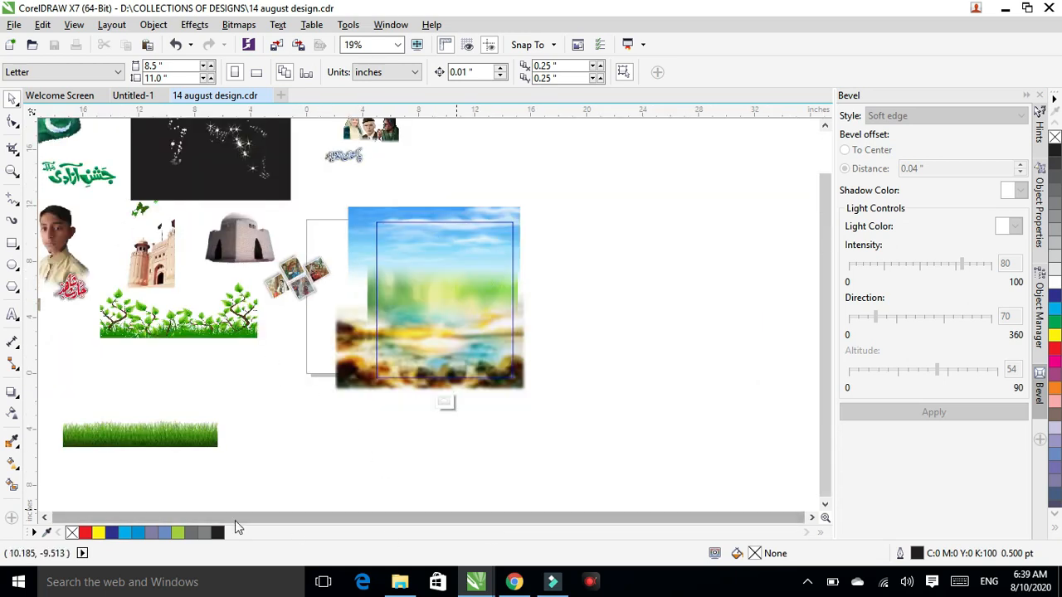
click(44, 516)
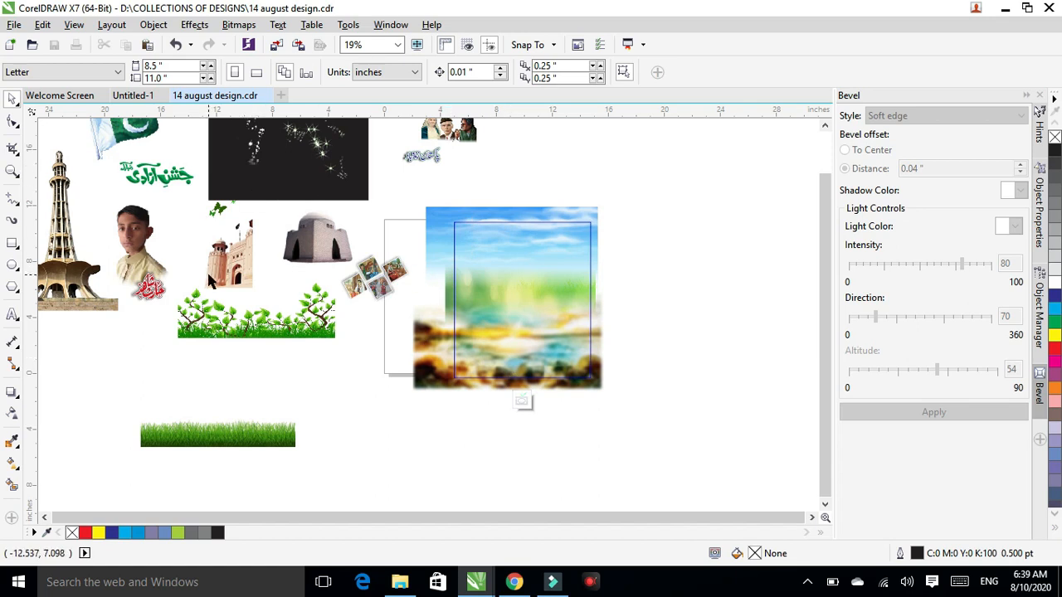
click(88, 272)
drag(72, 260, 488, 341)
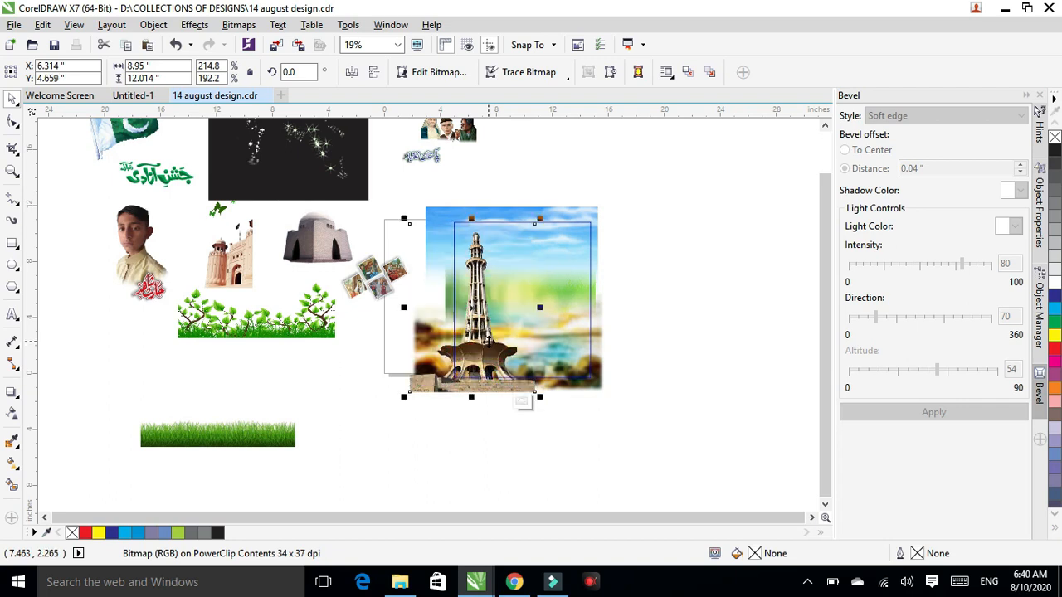
Move the leafy plant and grass image to the lower edge of the background frame, at about X 9.57, Y 1.68 inches
click(189, 356)
click(284, 340)
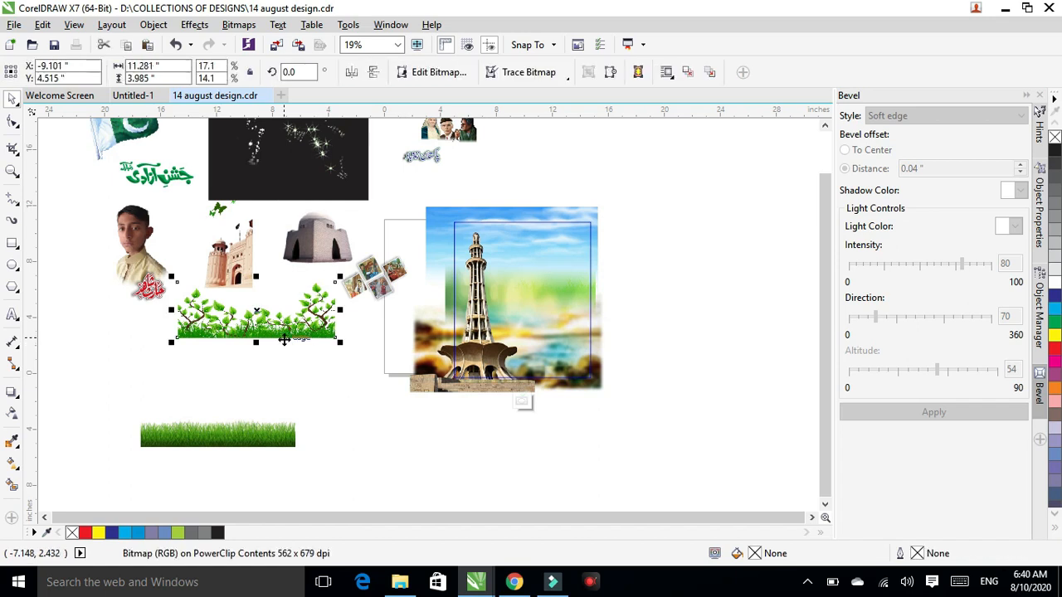
drag(284, 340, 553, 361)
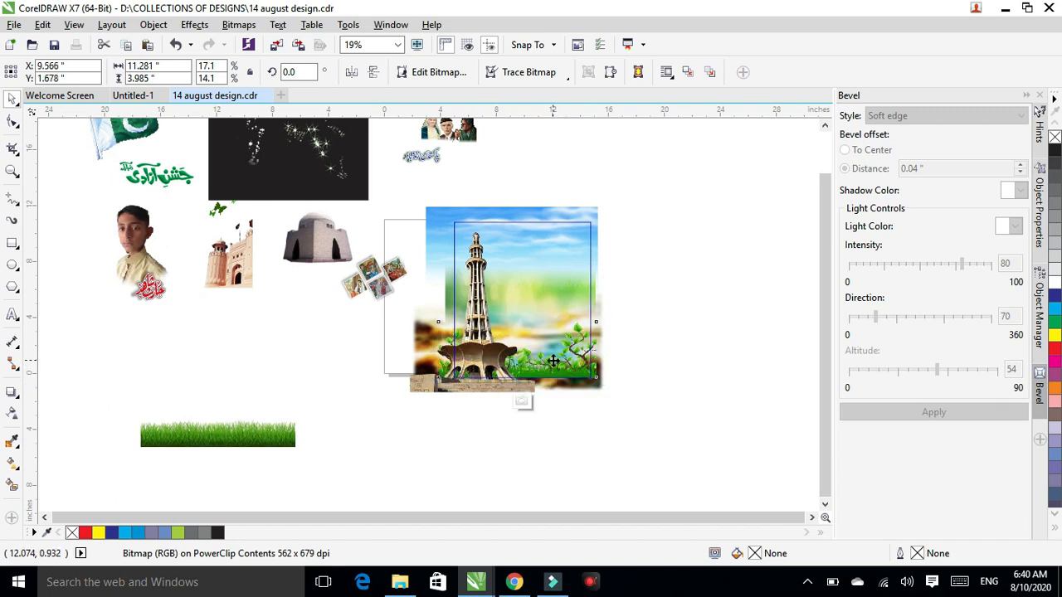
click(302, 320)
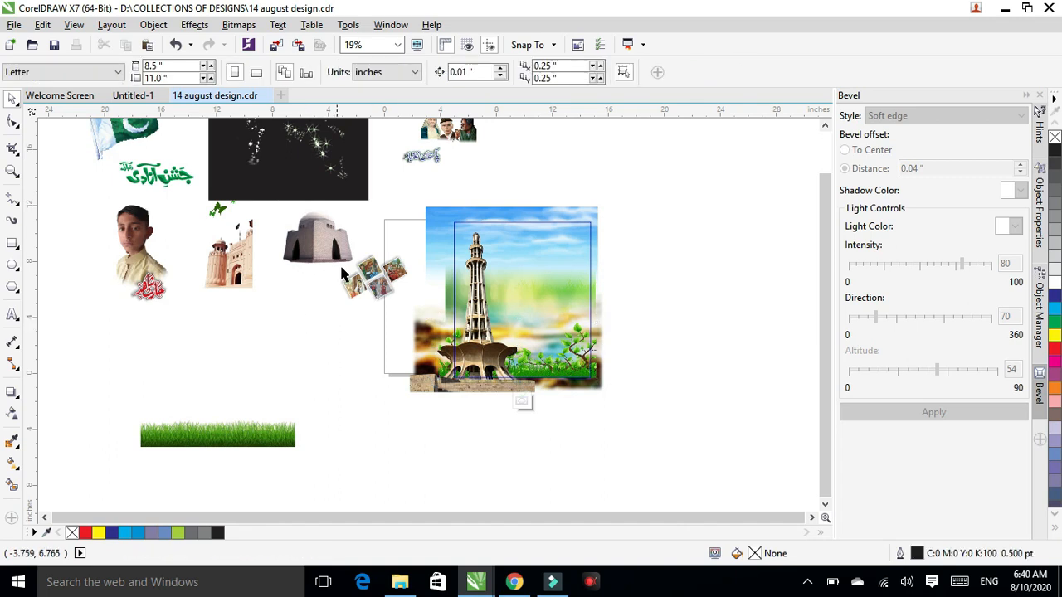
Place the domed mausoleum image beside the minaret's base at about X 10.6, Y 1.12 inches and change its stacking order
click(323, 253)
drag(320, 250, 532, 374)
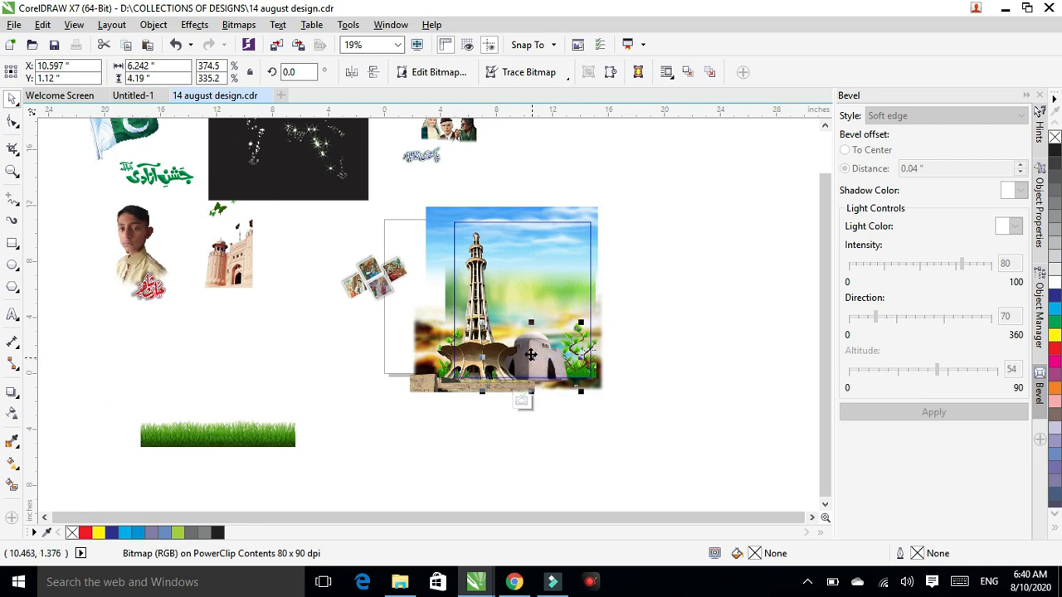
right_click(530, 355)
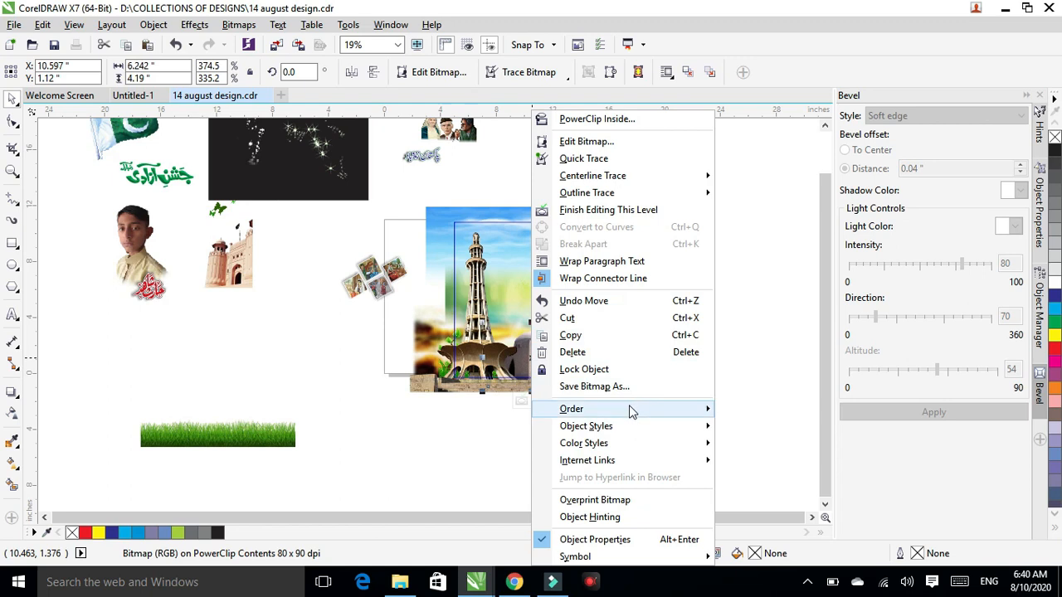
mouse_move(630, 410)
click(772, 438)
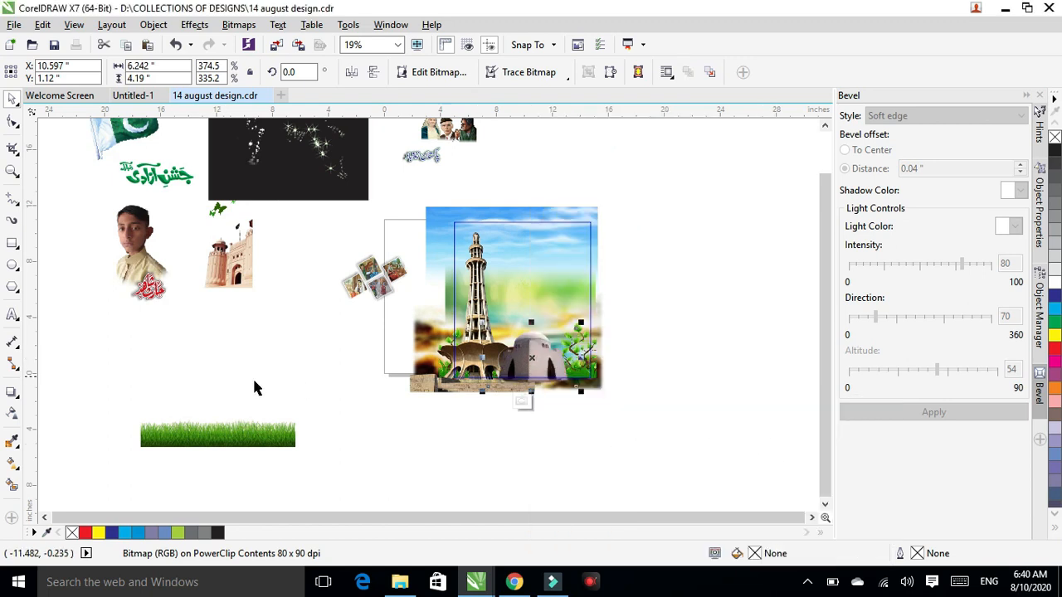
click(281, 386)
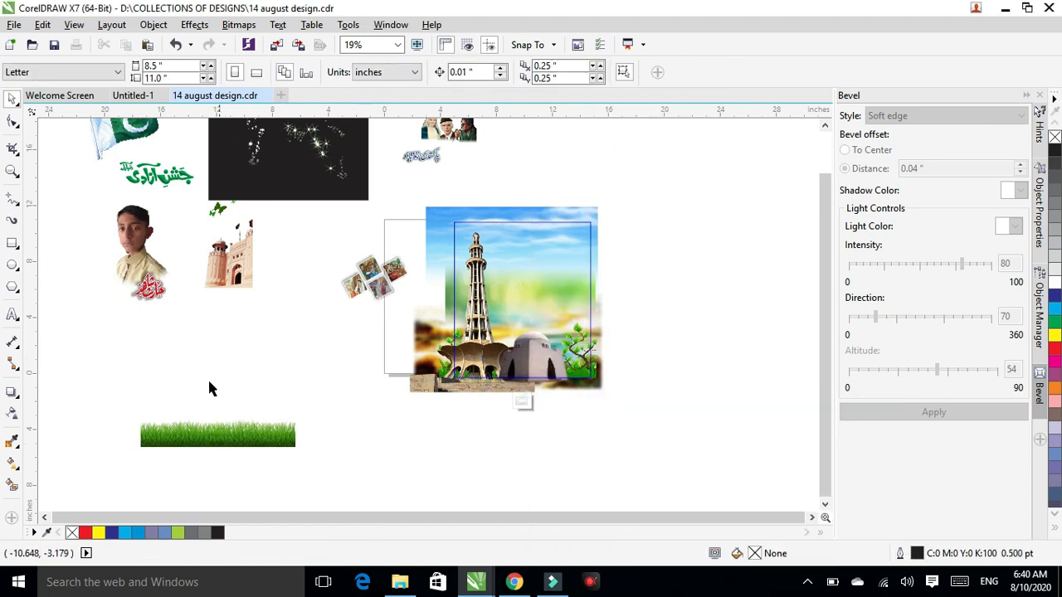
Move the fort gate image beside the mausoleum at the frame's lower right, fine-tuning it to about X 12.83, Y 2.33 inches
click(233, 256)
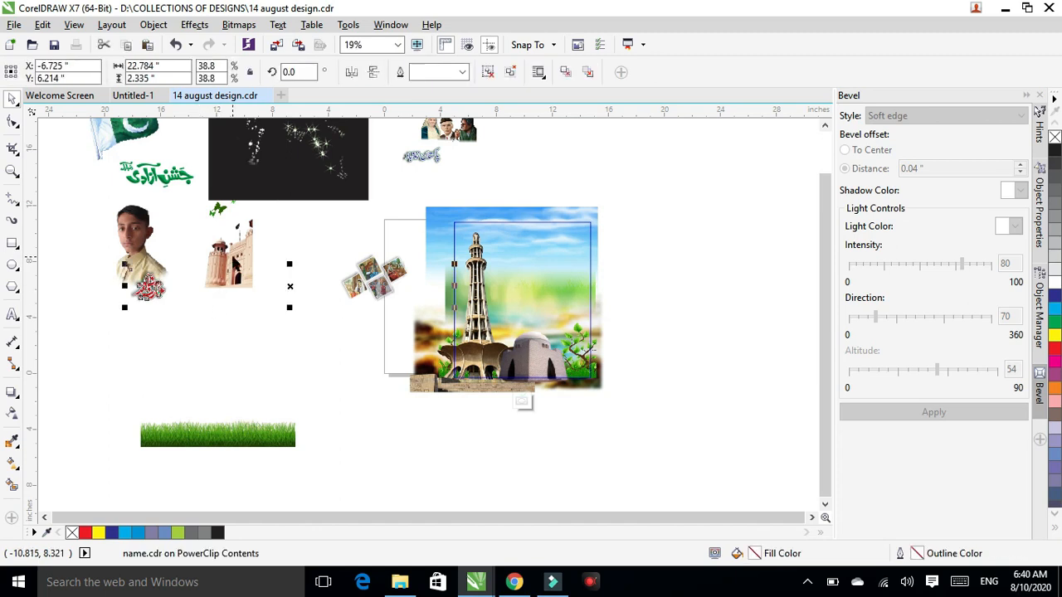
drag(233, 255, 578, 348)
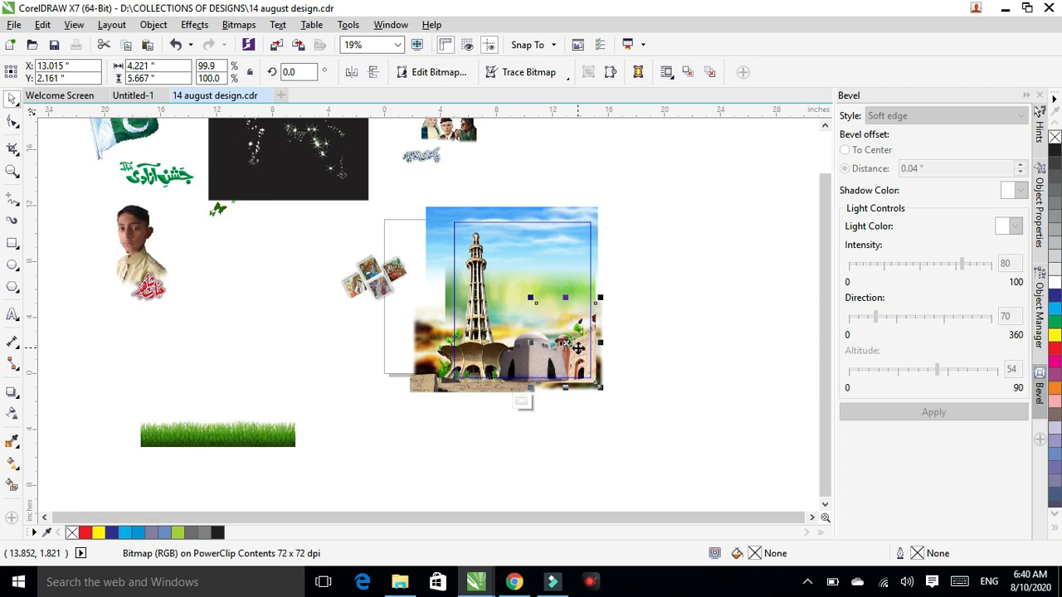
click(283, 268)
click(581, 357)
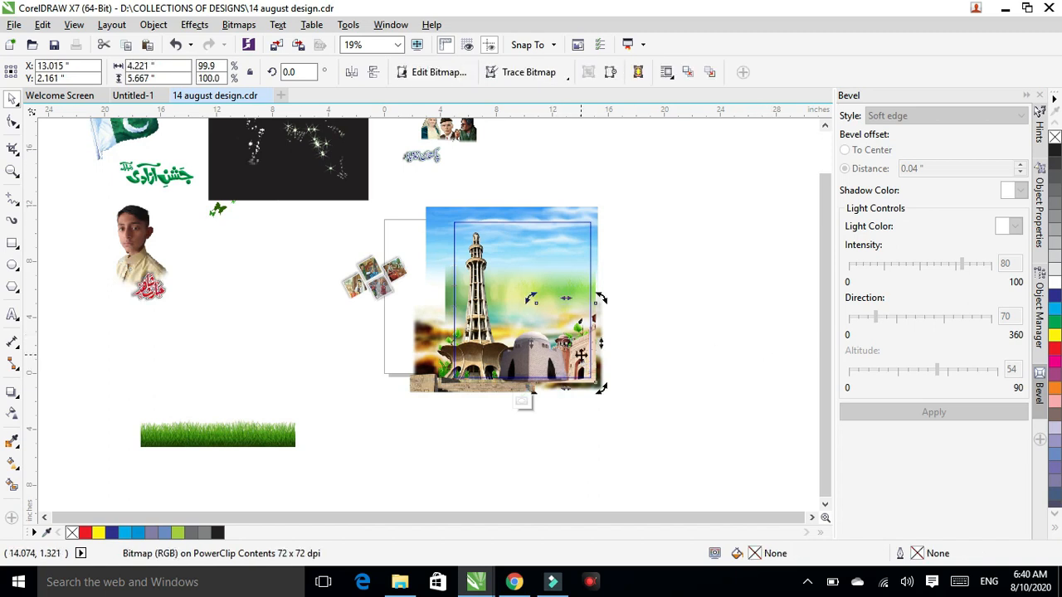
scroll(580, 356, up, 5)
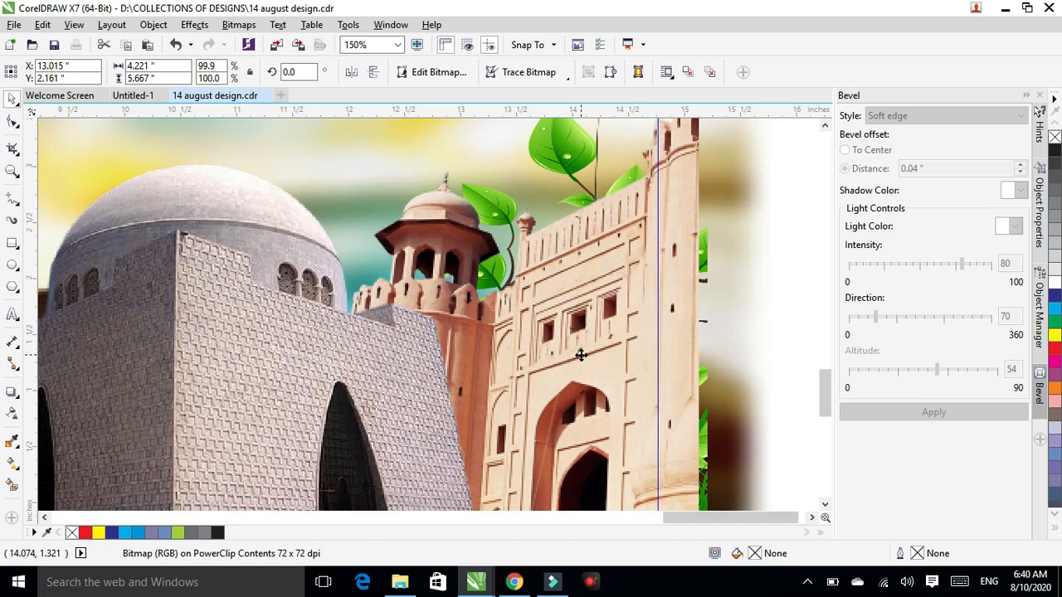
drag(580, 355, 560, 334)
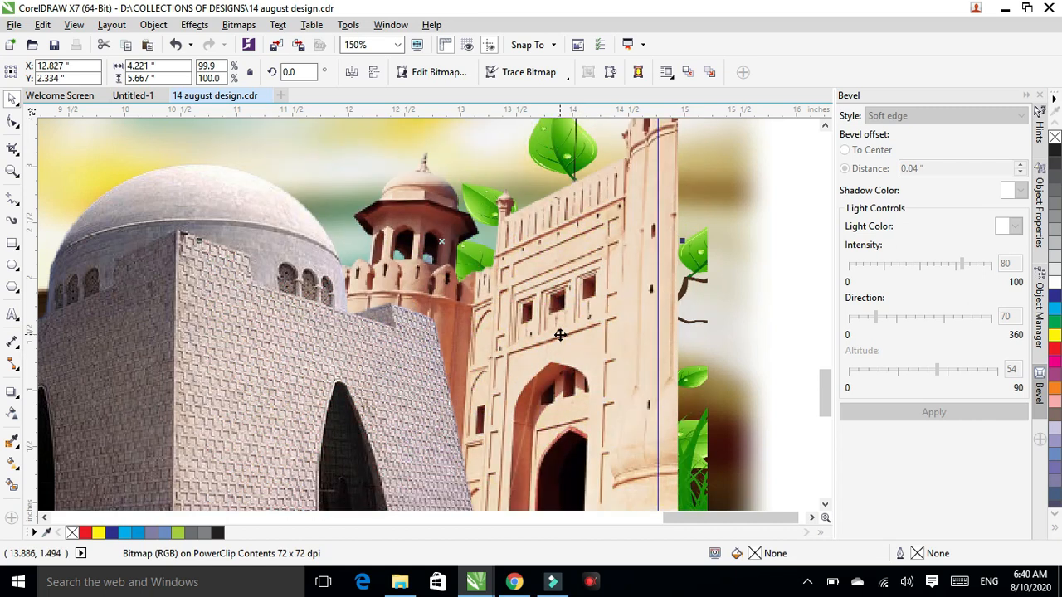
scroll(560, 334, down, 3)
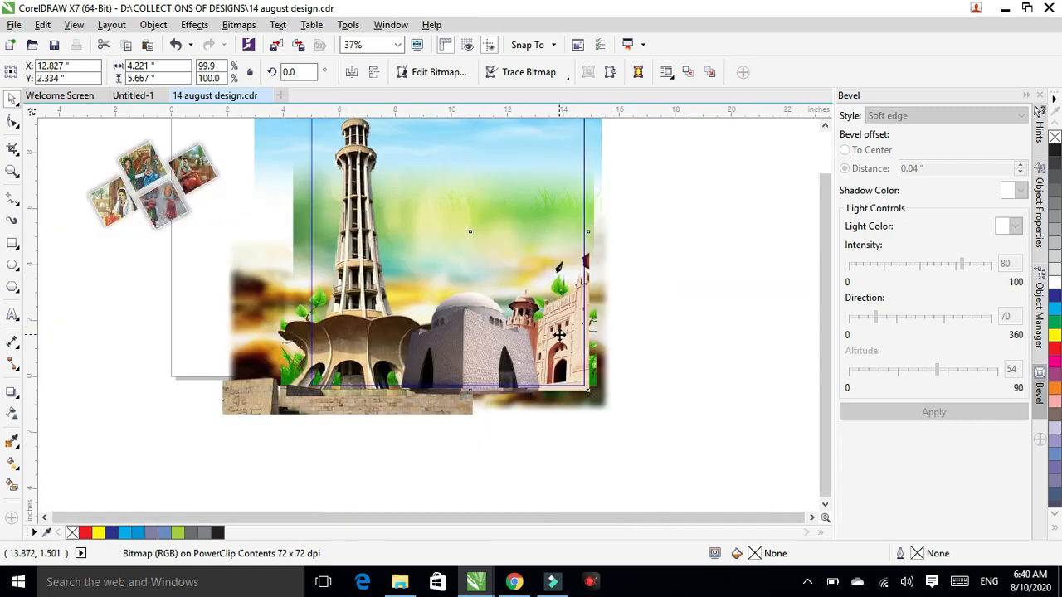
click(193, 241)
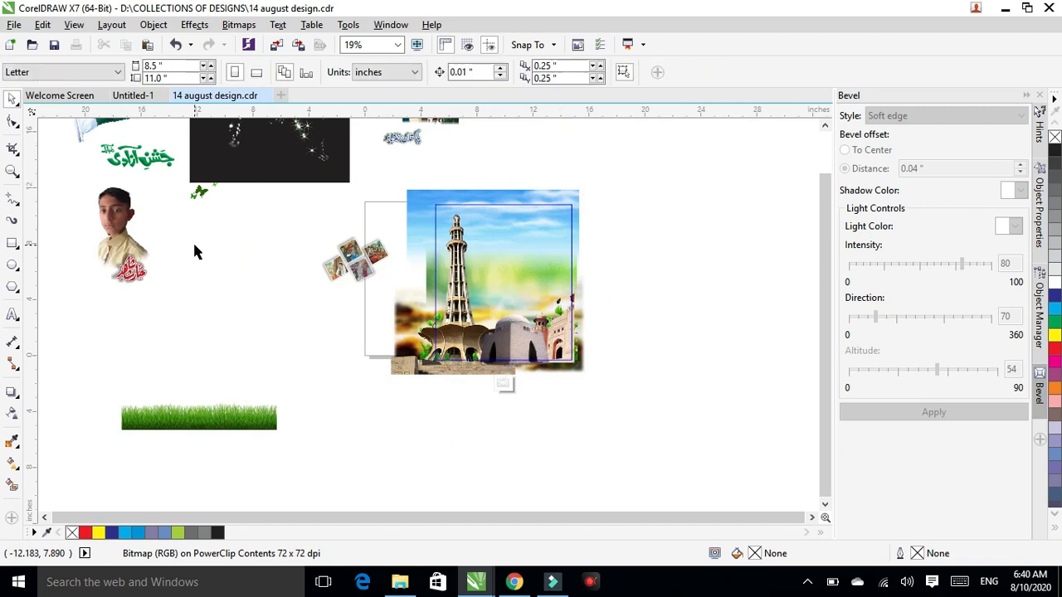
Move the red name lettering down the pasteboard to about X -7.78, Y 2.21 inches
click(369, 267)
drag(370, 268, 354, 323)
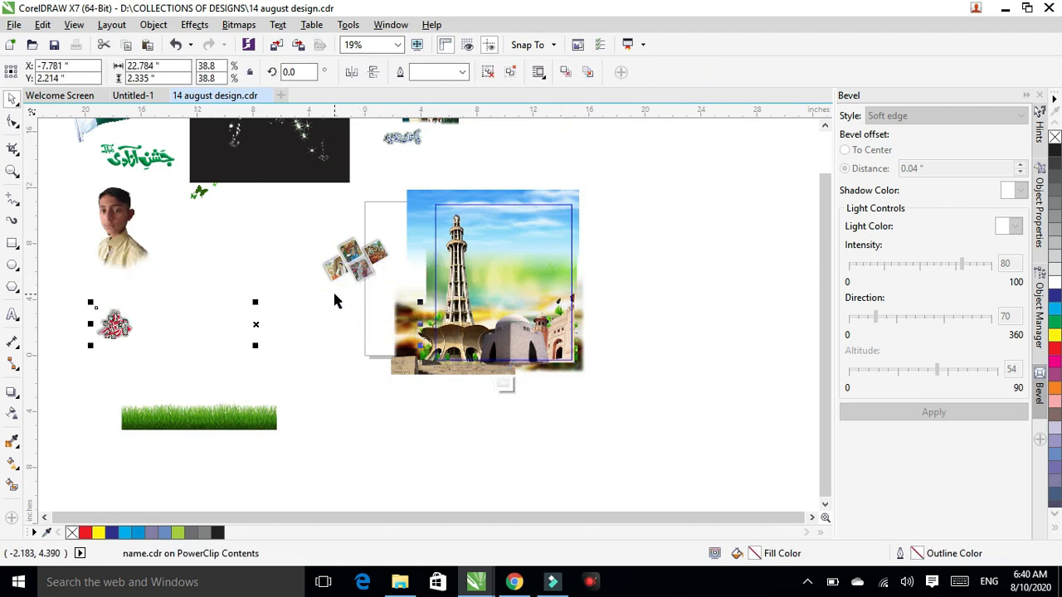
click(313, 240)
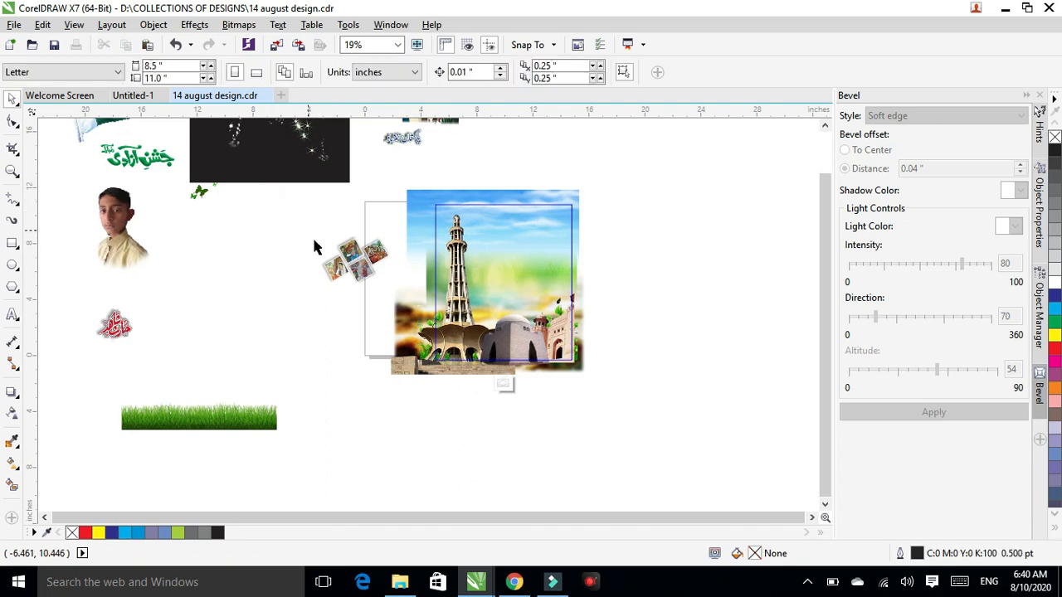
Examine the group of four tilted picture tiles beside the background at close range
click(353, 263)
scroll(354, 267, up, 3)
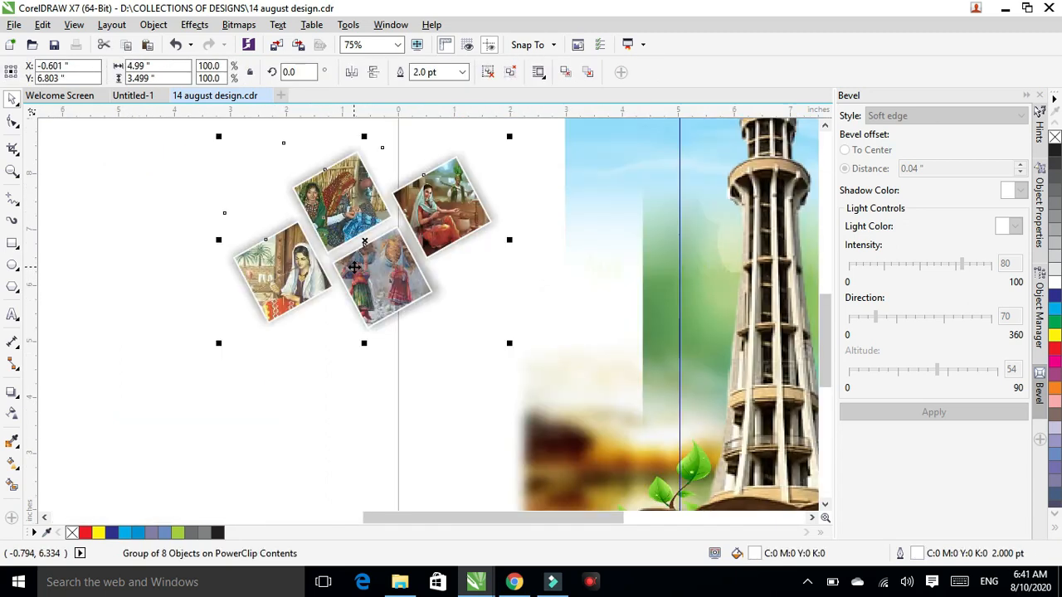
scroll(354, 267, up, 1)
scroll(354, 266, down, 1)
scroll(354, 266, down, 2)
scroll(353, 268, down, 2)
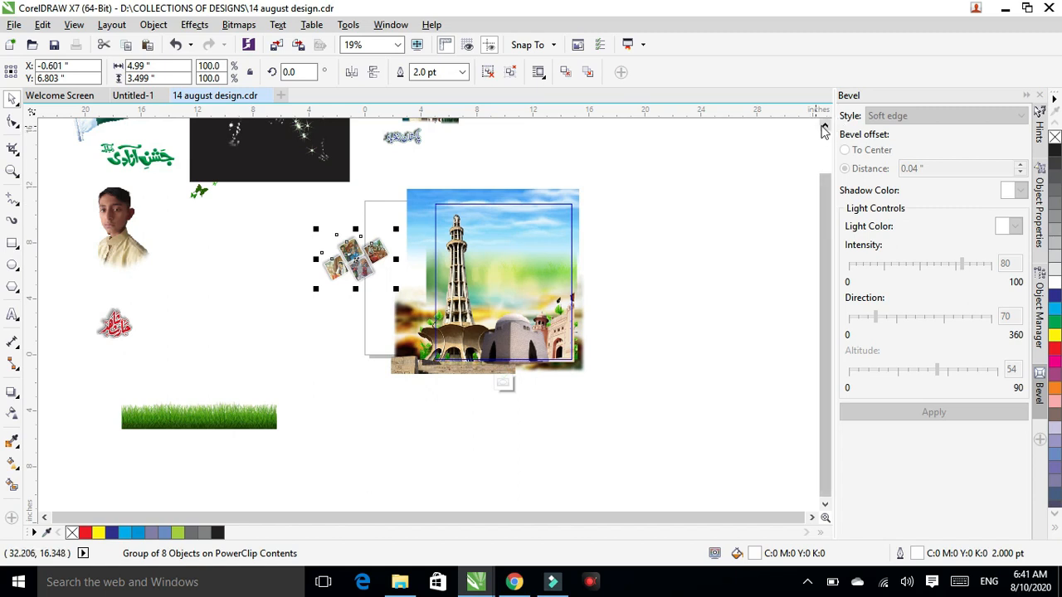
Move the boy's portrait onto the right part of the frame above the fort gate, at about X 13.52, Y 5.29 inches
click(108, 220)
drag(108, 220, 535, 273)
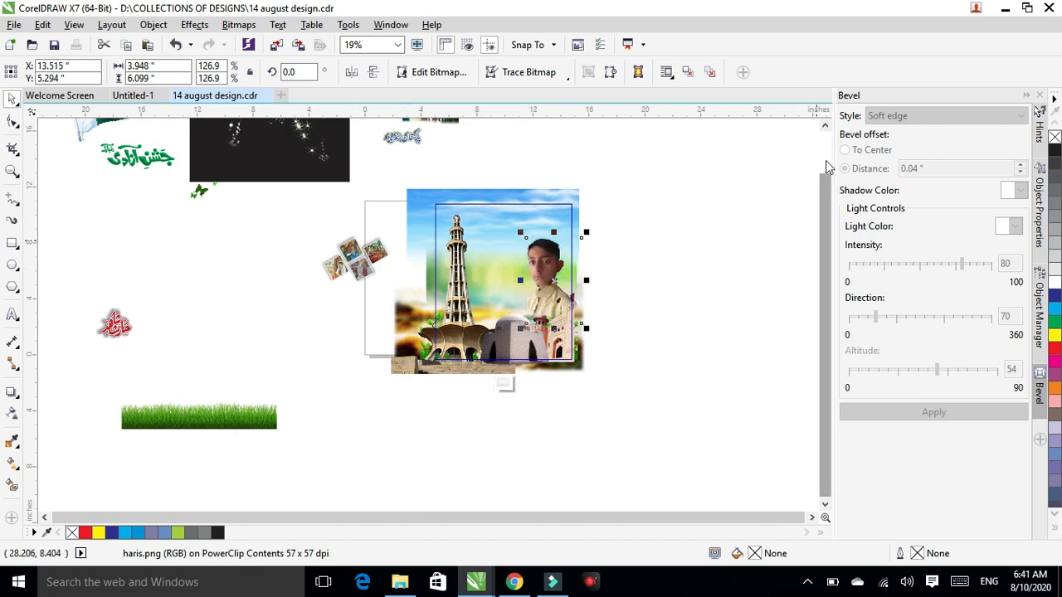
Place the group of three leaders' portraits in the frame's upper right corner, fine-tuning it to about X 12.93, Y 9.49 inches
click(825, 126)
click(825, 126)
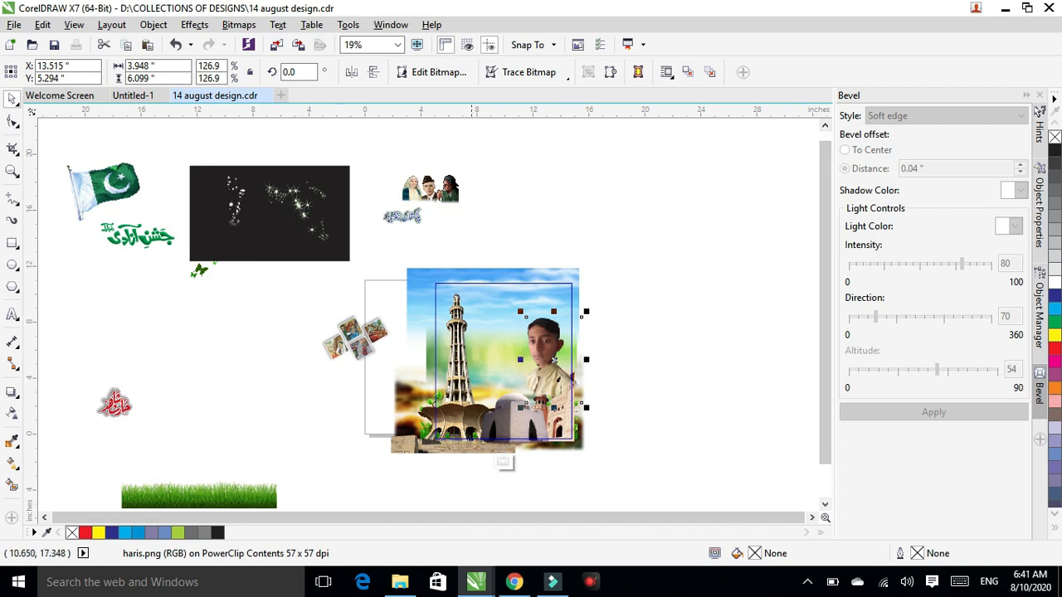
click(411, 189)
scroll(406, 189, up, 5)
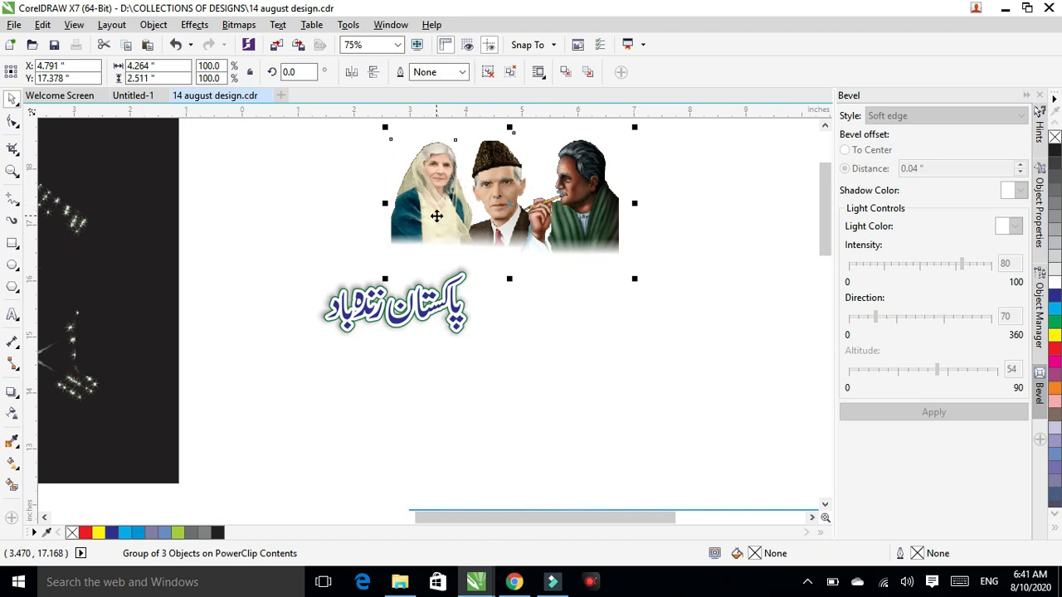
scroll(436, 215, down, 2)
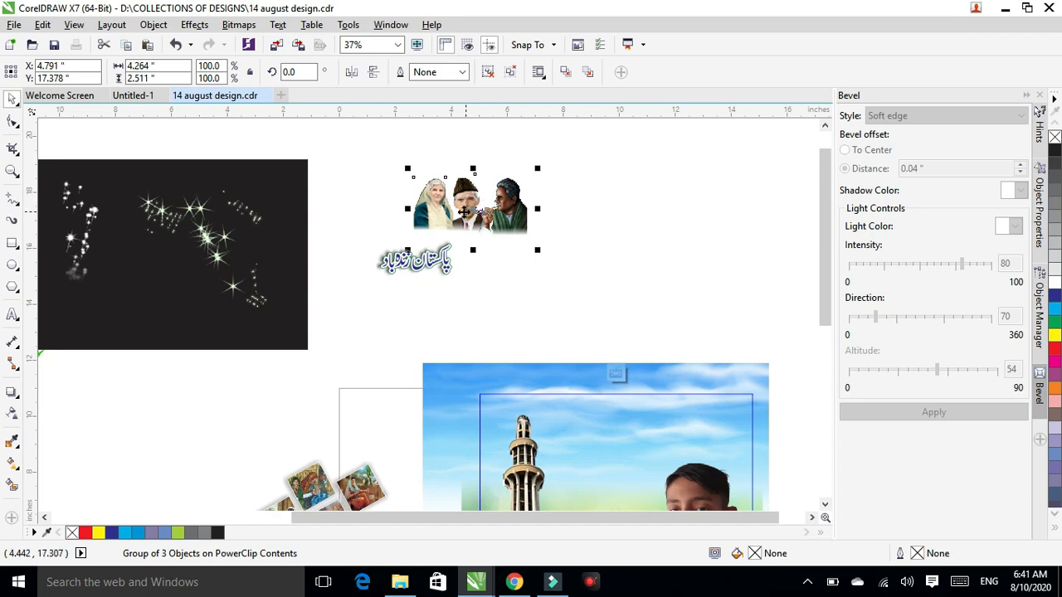
drag(464, 213, 687, 428)
scroll(688, 426, up, 2)
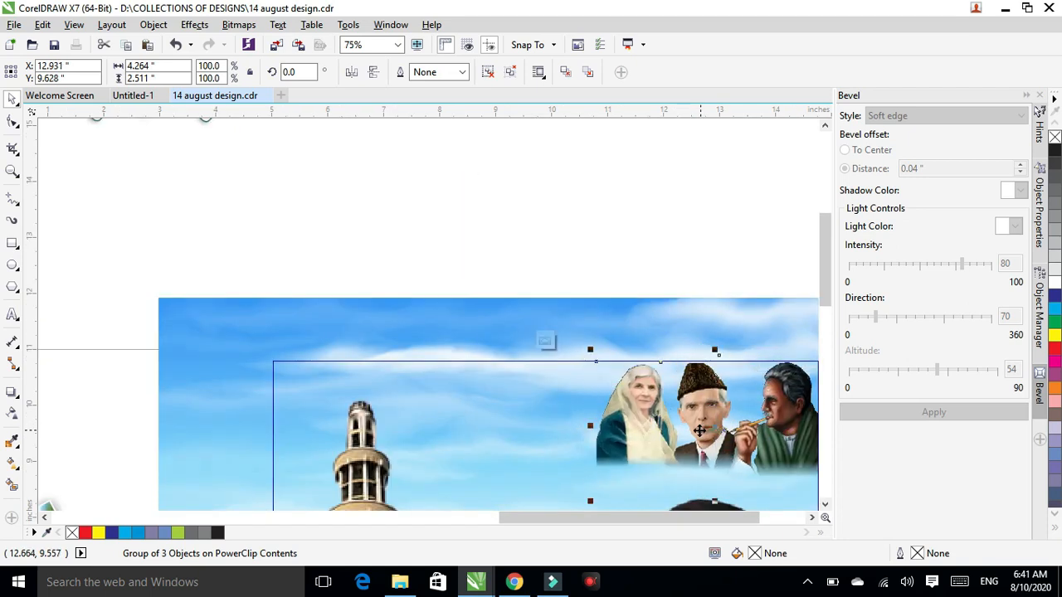
scroll(697, 430, down, 2)
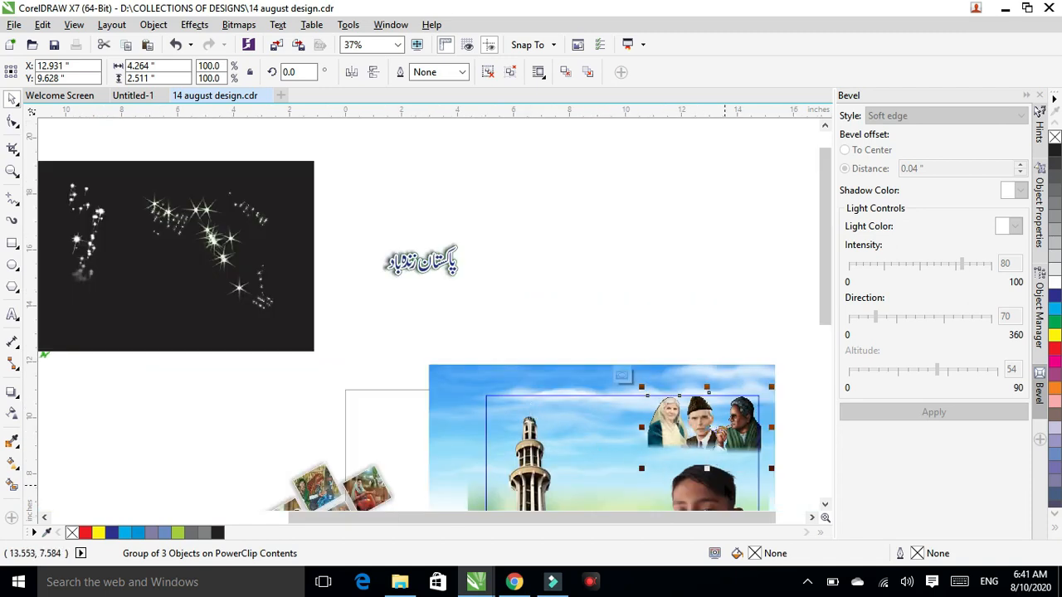
scroll(723, 447, up, 2)
drag(684, 434, 683, 443)
scroll(683, 442, down, 4)
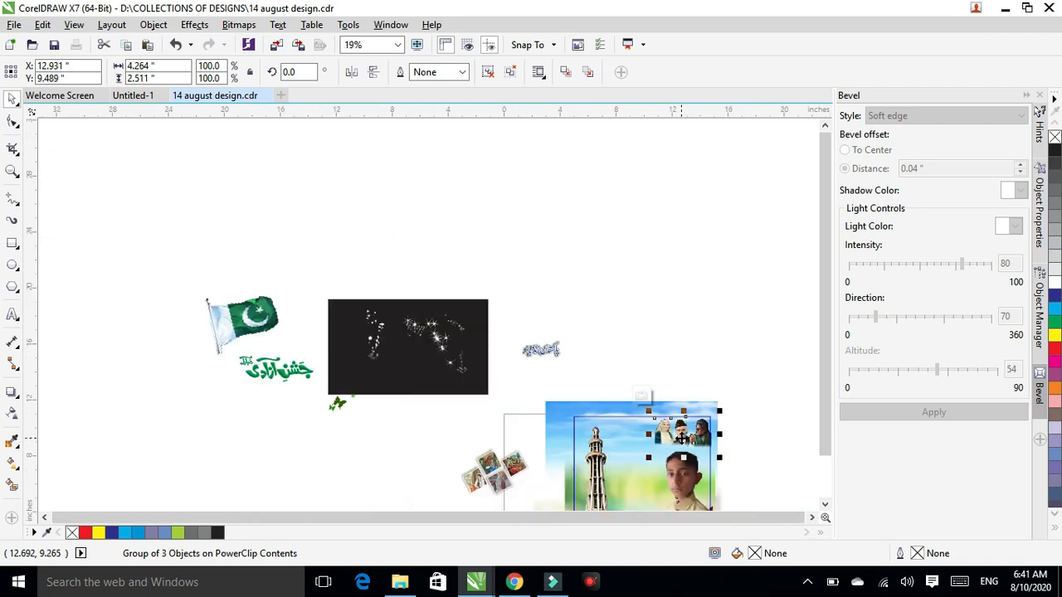
click(415, 403)
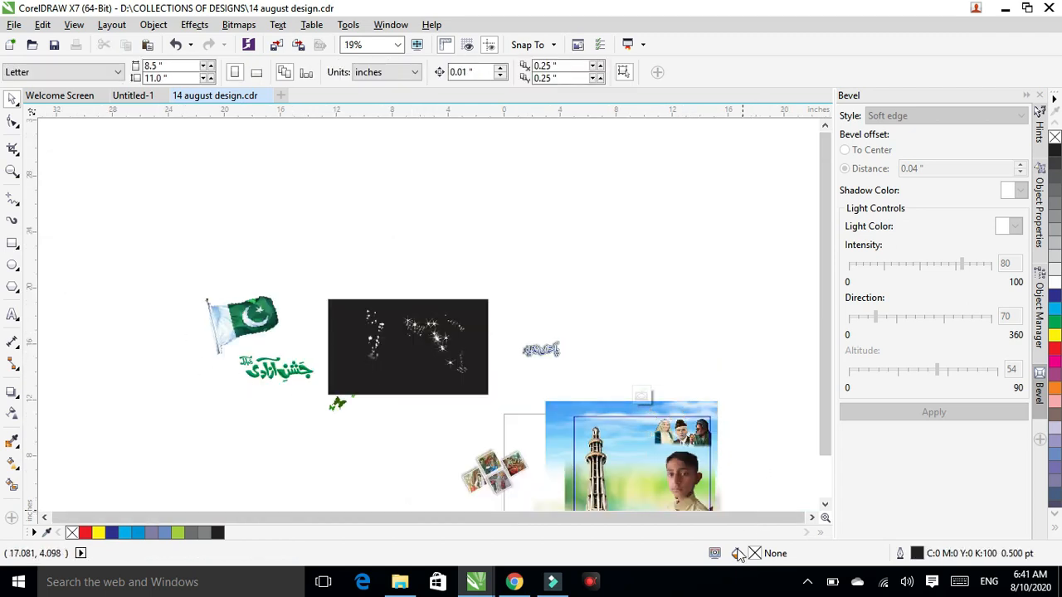
Move the group of four tilted picture tiles between the minaret and the boy's portrait, at about X 9.79, Y 4.48 inches
click(825, 503)
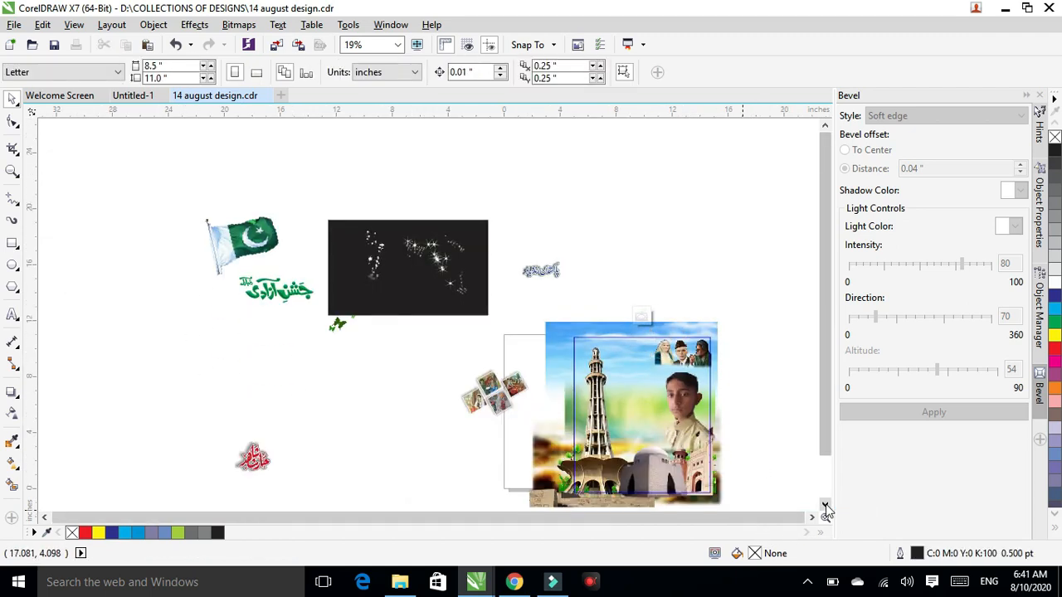
click(825, 503)
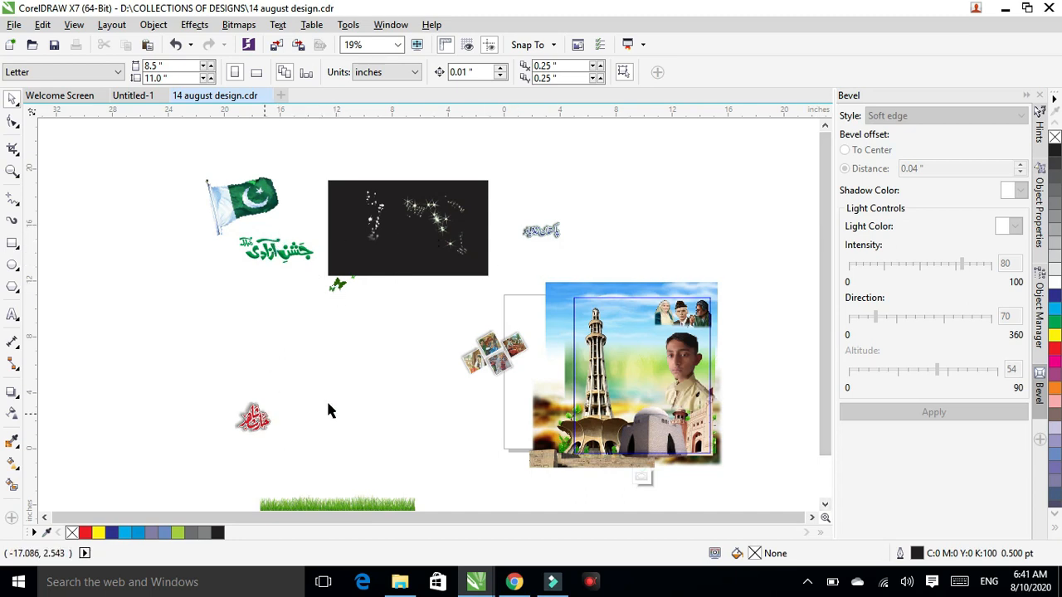
click(504, 355)
mouse_move(506, 358)
mouse_down()
mouse_move(658, 398)
mouse_move(680, 375)
mouse_up()
Shift the minaret image slightly left within the frame to about X 5.9, Y 4.63 inches
scroll(606, 397, up, 2)
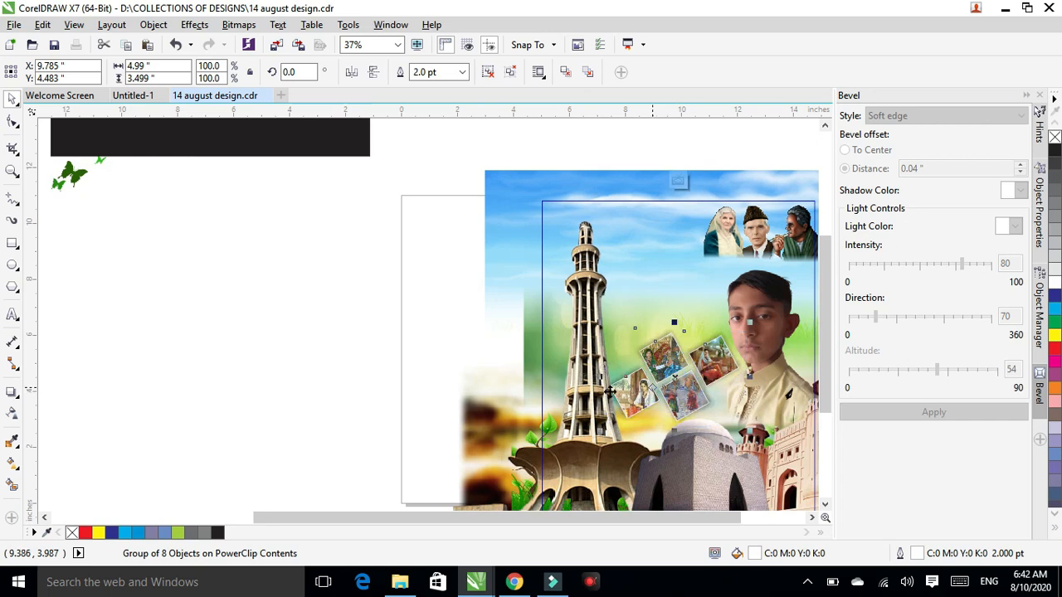
click(587, 355)
drag(587, 355, 575, 351)
scroll(212, 339, down, 2)
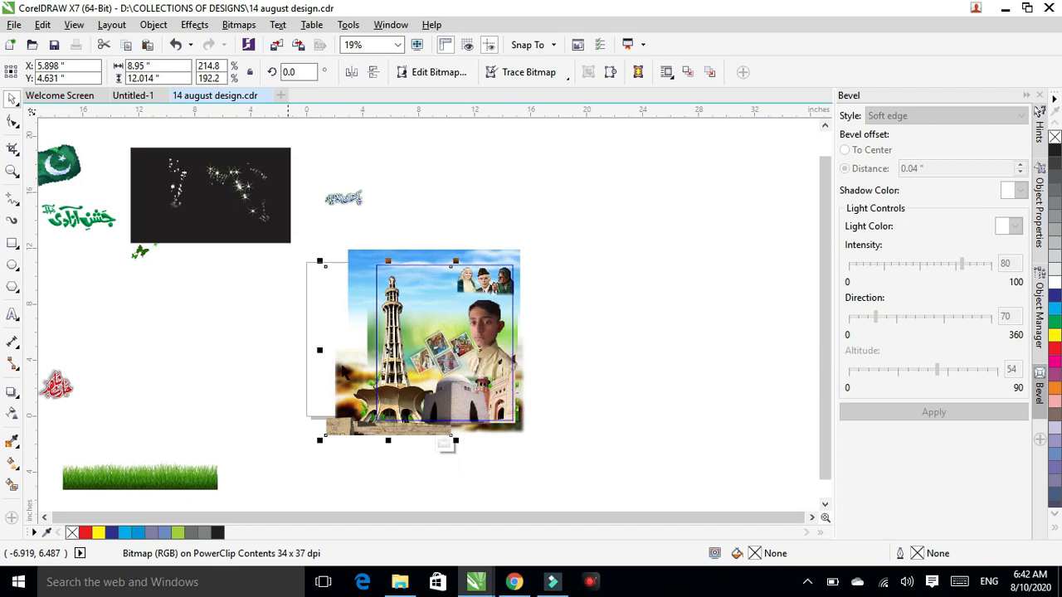
Shift the group of four tilted picture tiles slightly left to about X 9.57, Y 4.5 inches
click(452, 365)
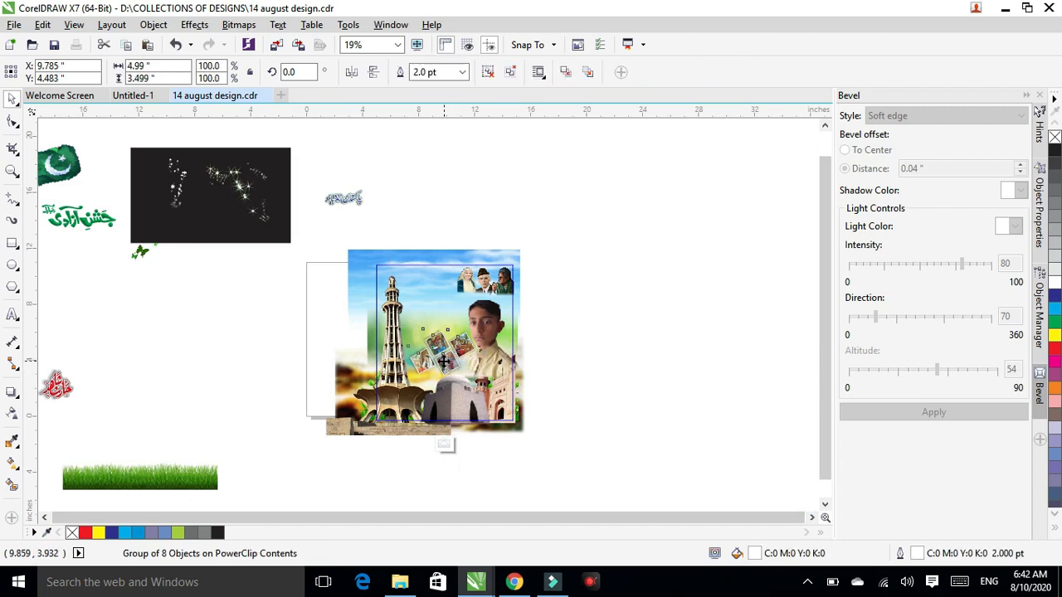
scroll(442, 362, up, 4)
drag(442, 363, 461, 339)
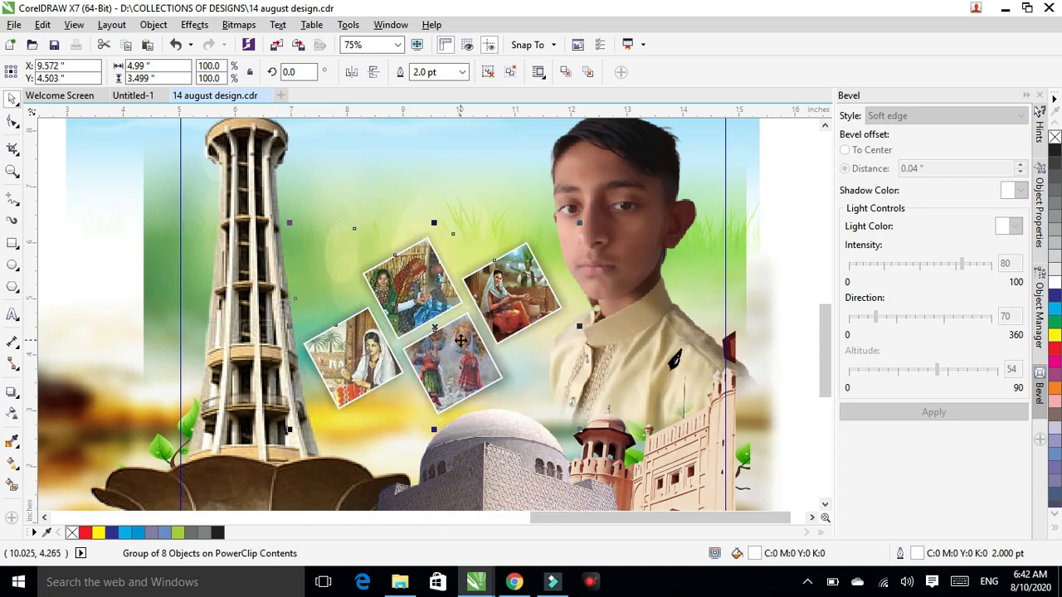
scroll(459, 340, down, 4)
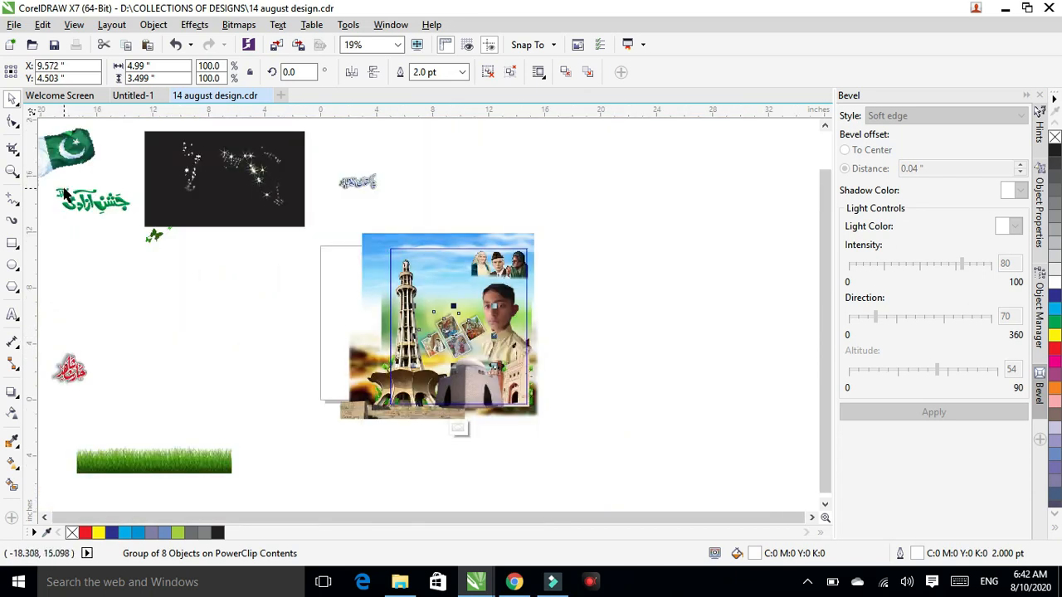
Place the Pakistan flag in the frame's upper part beside the minaret, at about X 8.59, Y 9.13 inches
click(82, 153)
drag(67, 143, 447, 269)
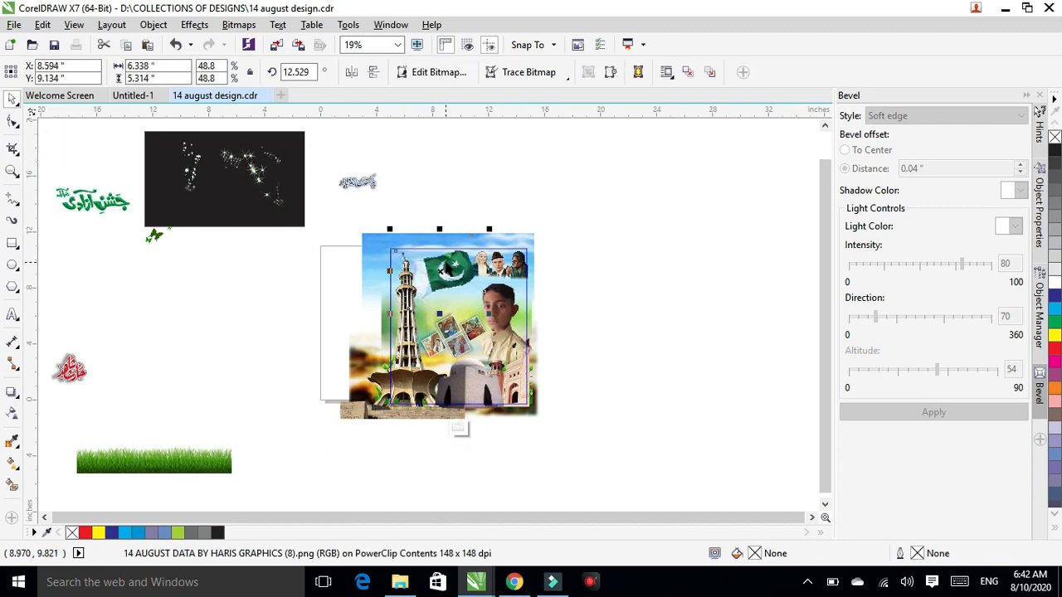
click(445, 263)
Reposition the minaret image over the flag's pole side, at about X 6, Y 4.88 inches
drag(444, 263, 445, 266)
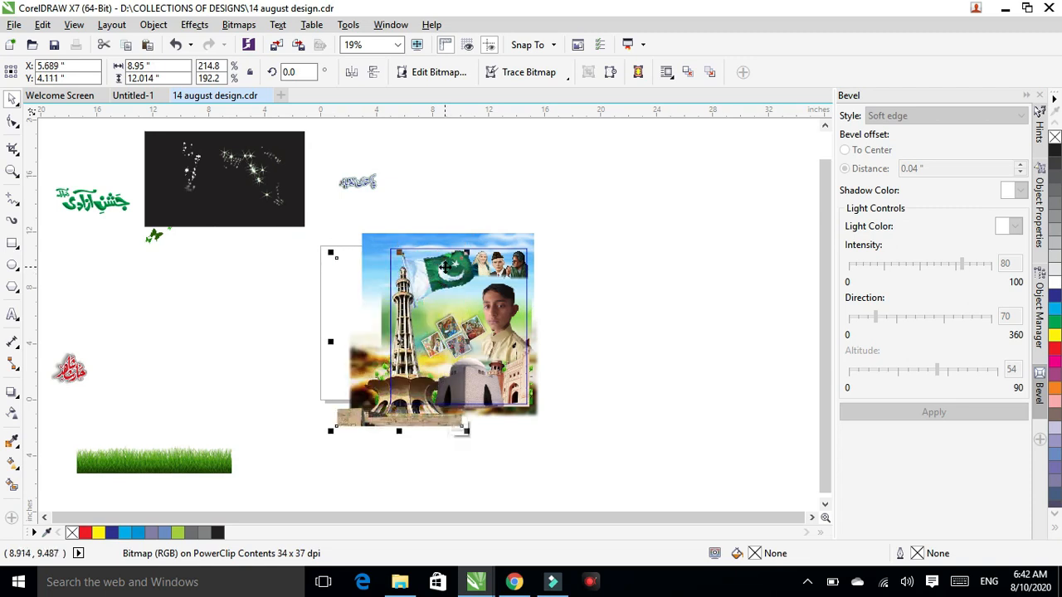
drag(401, 304, 410, 294)
click(411, 294)
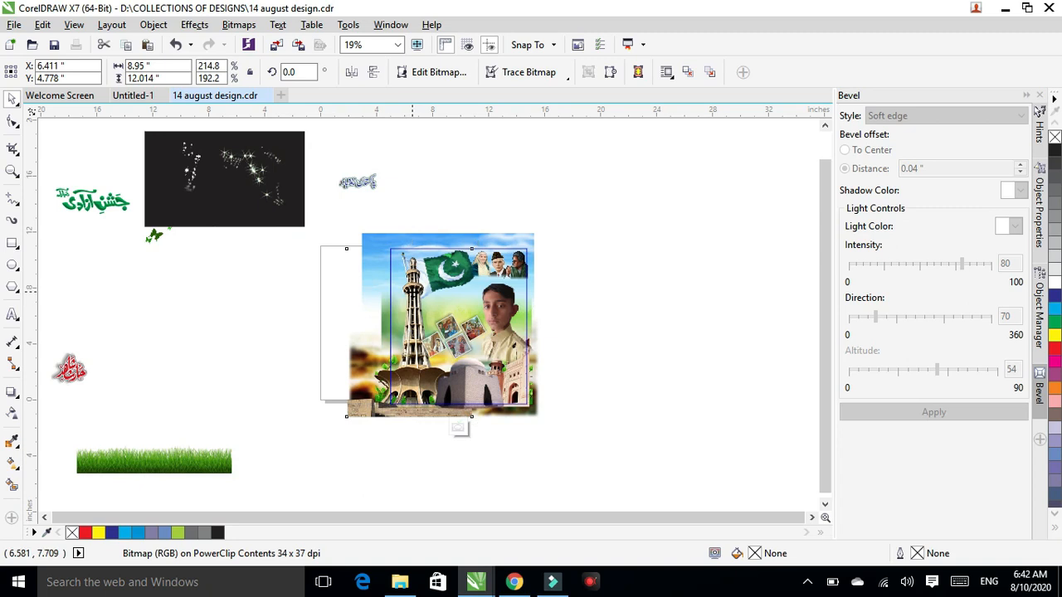
scroll(411, 293, up, 4)
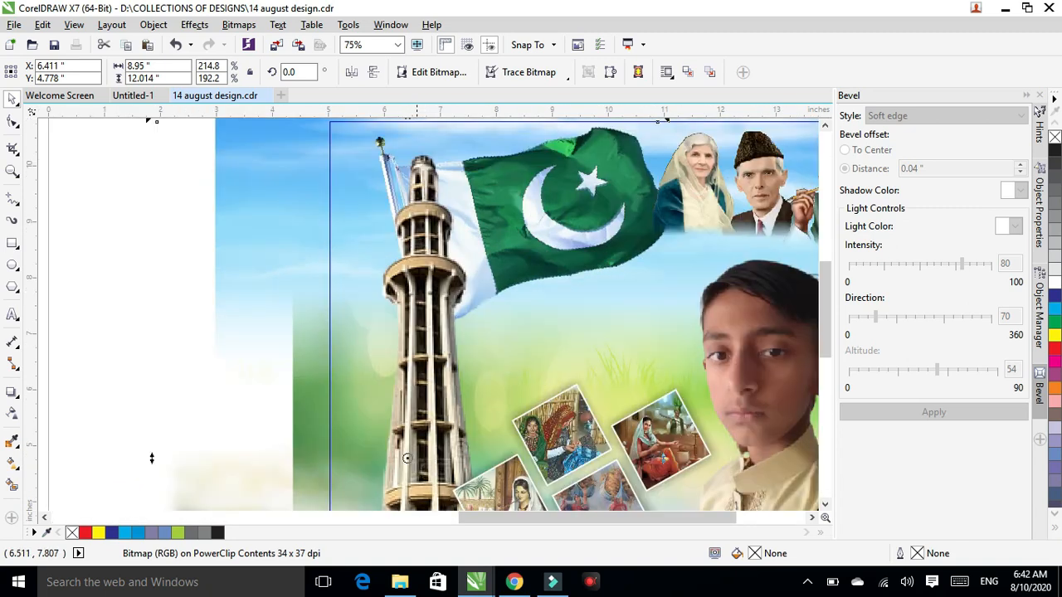
drag(424, 264, 401, 259)
scroll(401, 258, down, 3)
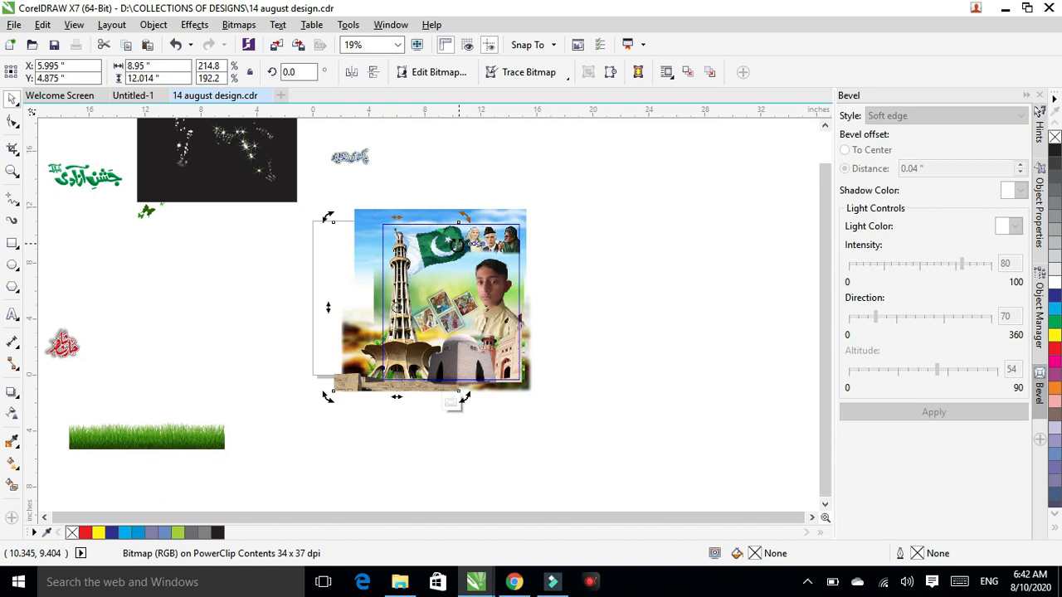
Scale the flag down to about 5.86 × 4.92 inches so it clears the three leaders' portraits
click(287, 252)
click(461, 242)
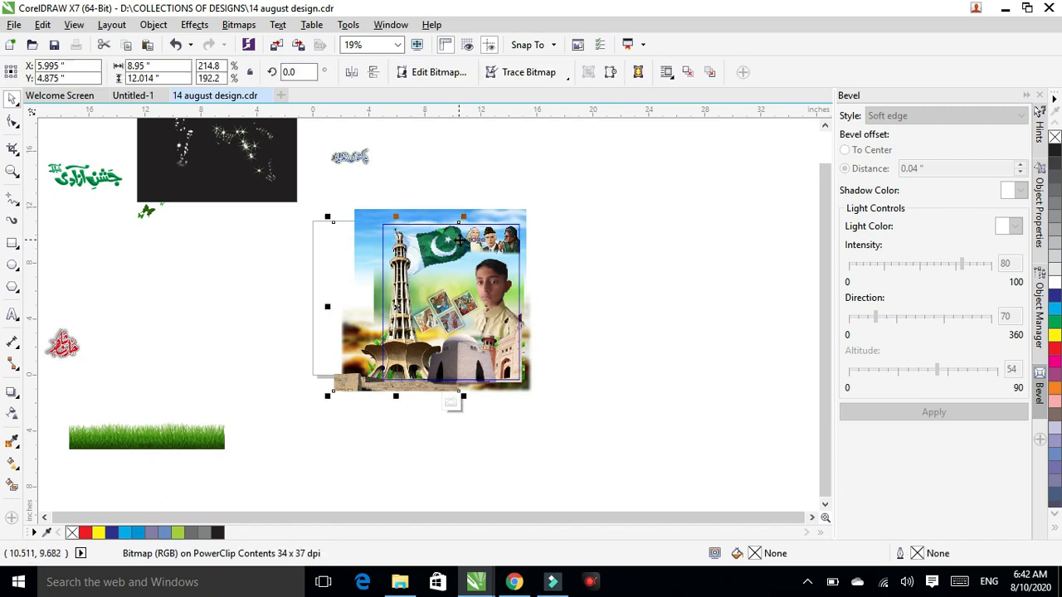
scroll(461, 245, up, 4)
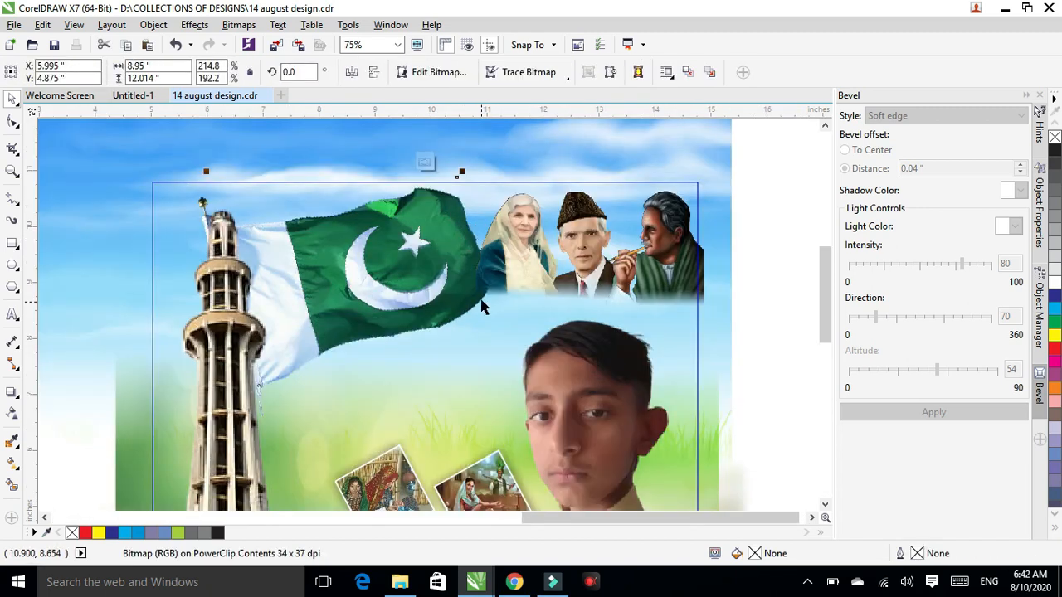
click(483, 306)
drag(535, 122, 508, 137)
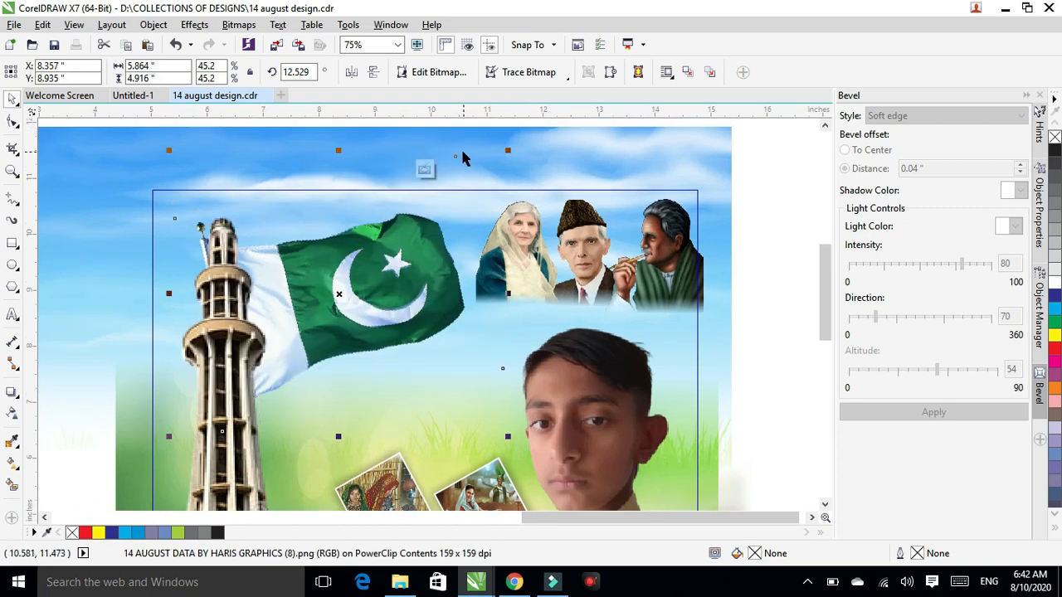
Move the green Urdu Independence Day greeting into the frame below the flag, at about X 9.23, Y 7.02 inches
scroll(345, 214, down, 2)
scroll(345, 214, down, 1)
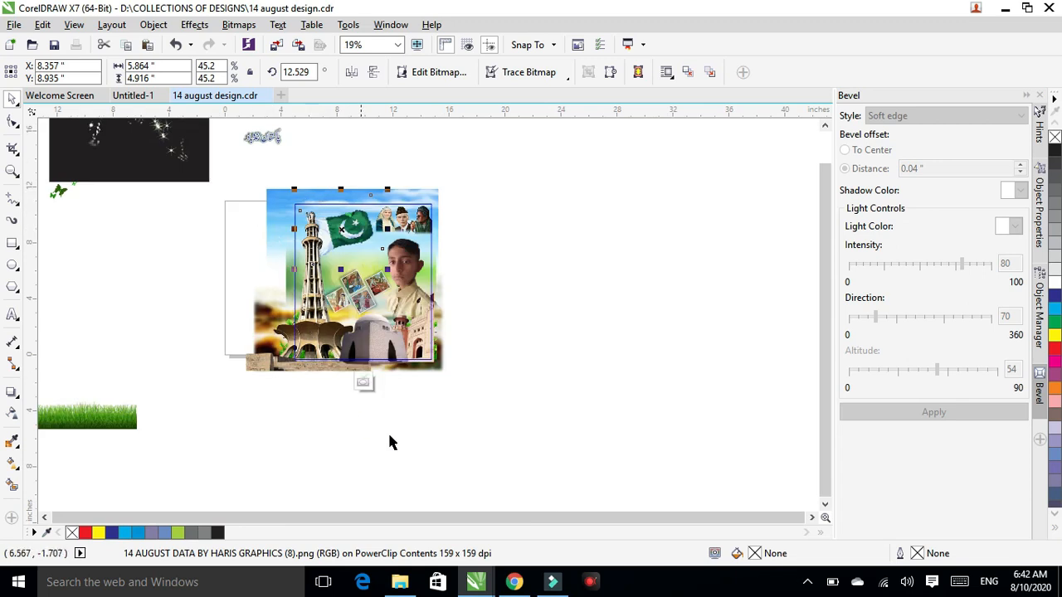
scroll(104, 207, down, 1)
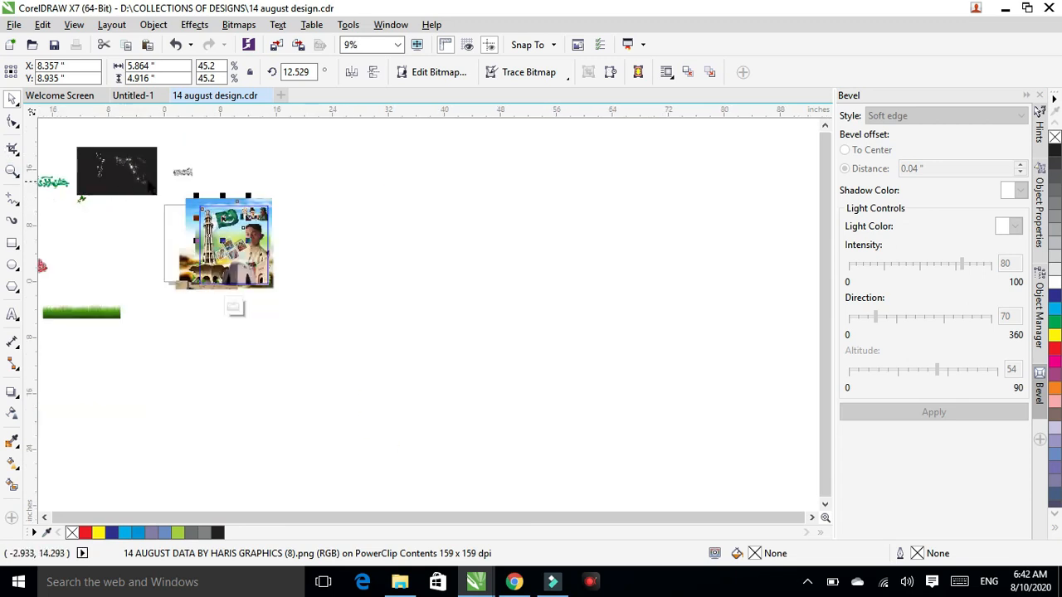
click(176, 173)
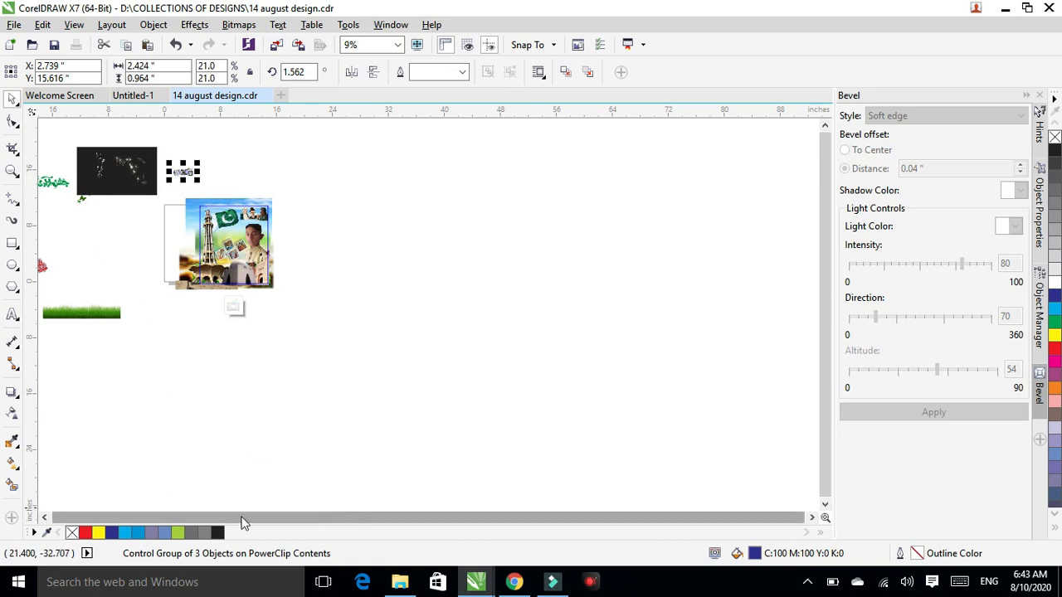
click(45, 519)
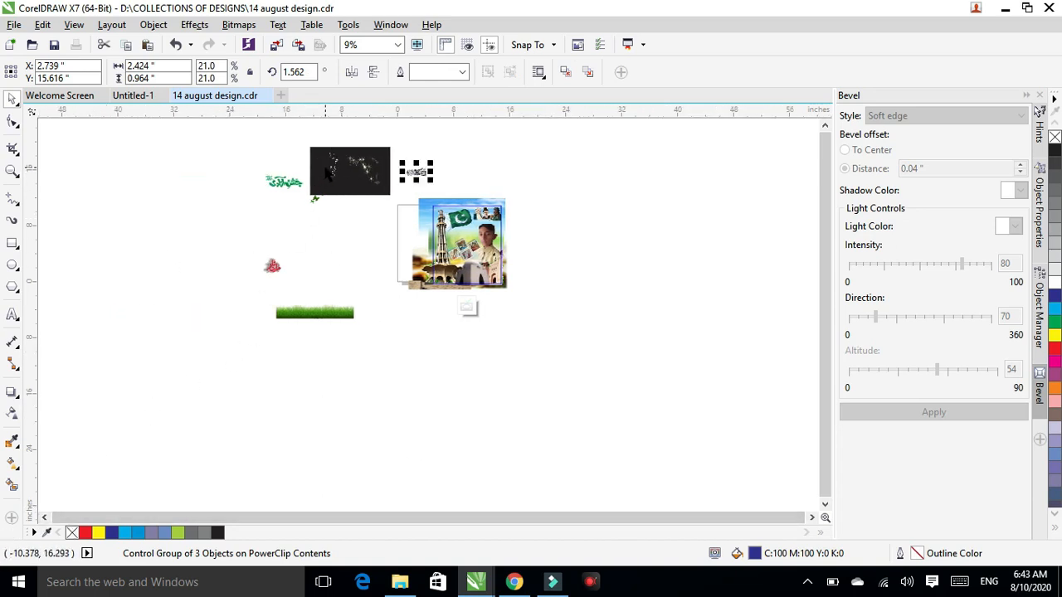
scroll(328, 171, up, 1)
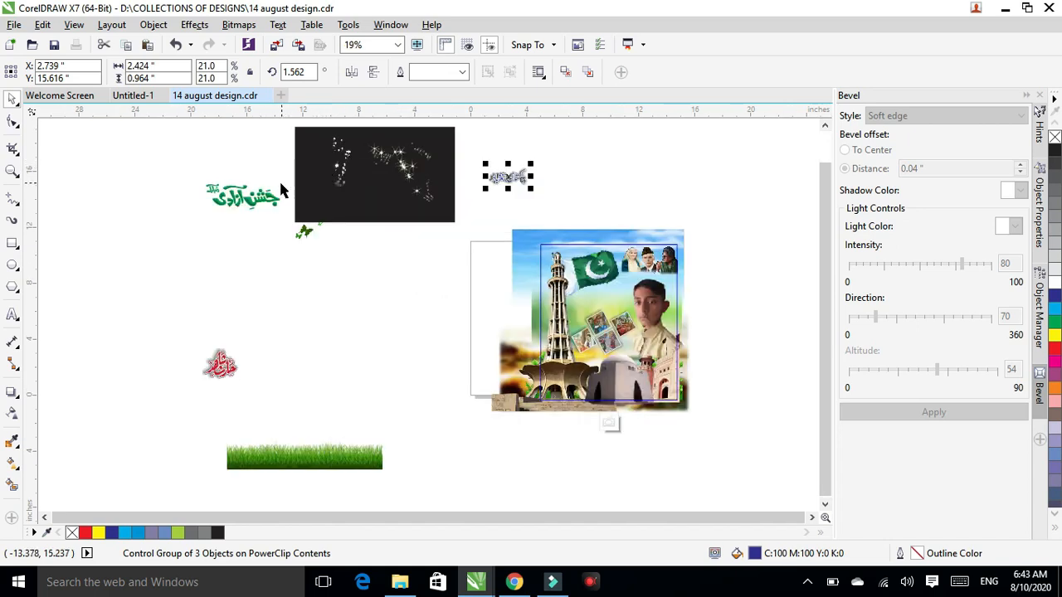
click(252, 211)
drag(252, 207, 540, 287)
Scale the green greeting to about 4.36 × 1.5 inches and position it between minaret and boy at about X 9.31, Y 7.15 inches
scroll(597, 304, up, 2)
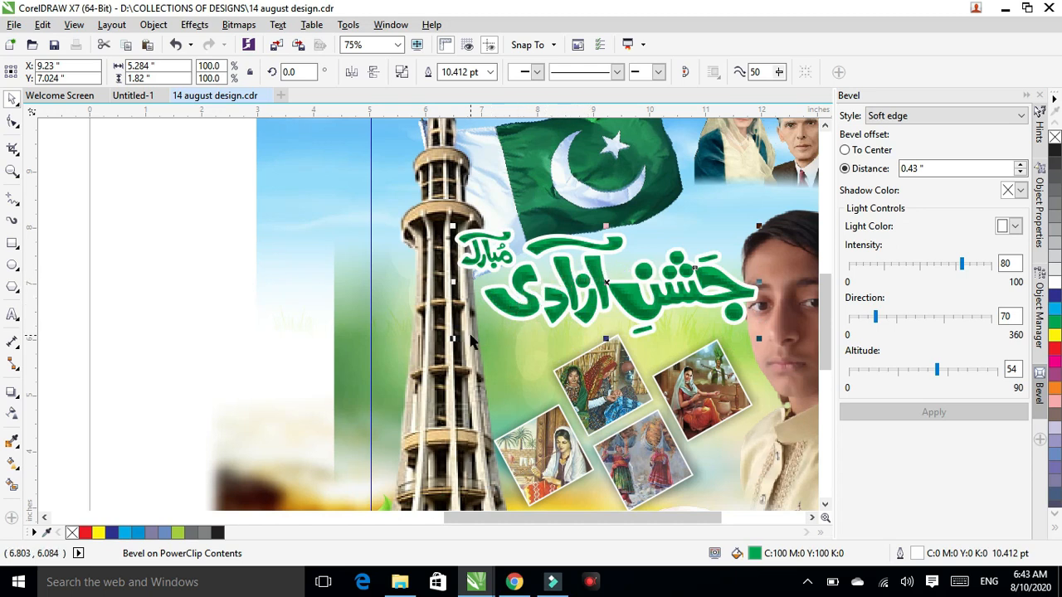
drag(452, 338, 503, 320)
drag(615, 278, 593, 280)
scroll(593, 280, down, 2)
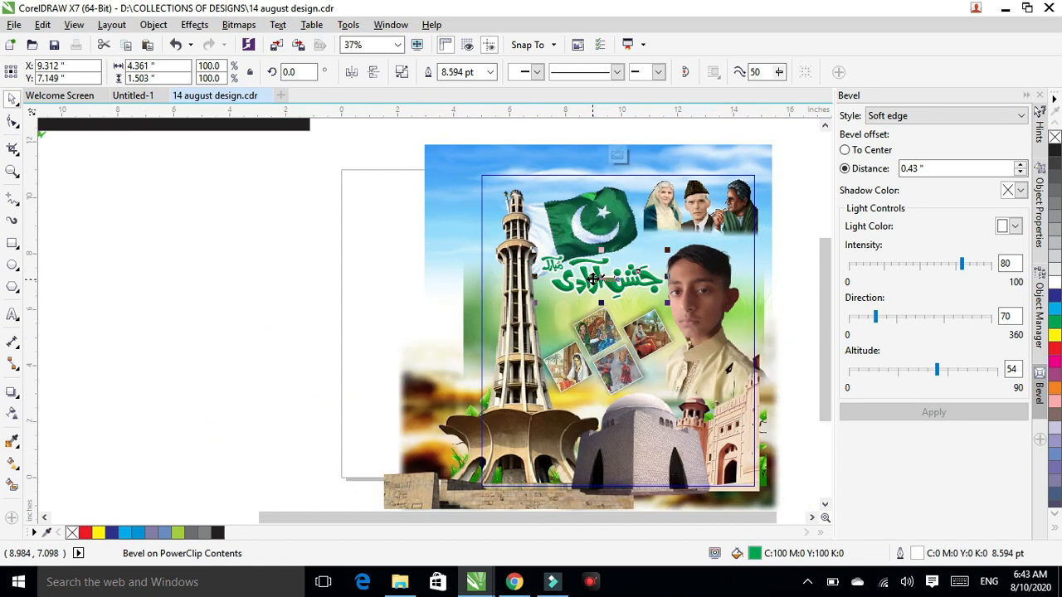
Move the blue outlined Urdu slogan over the minaret's tip in the frame, at about X 6.73, Y 10 inches
click(222, 230)
click(503, 161)
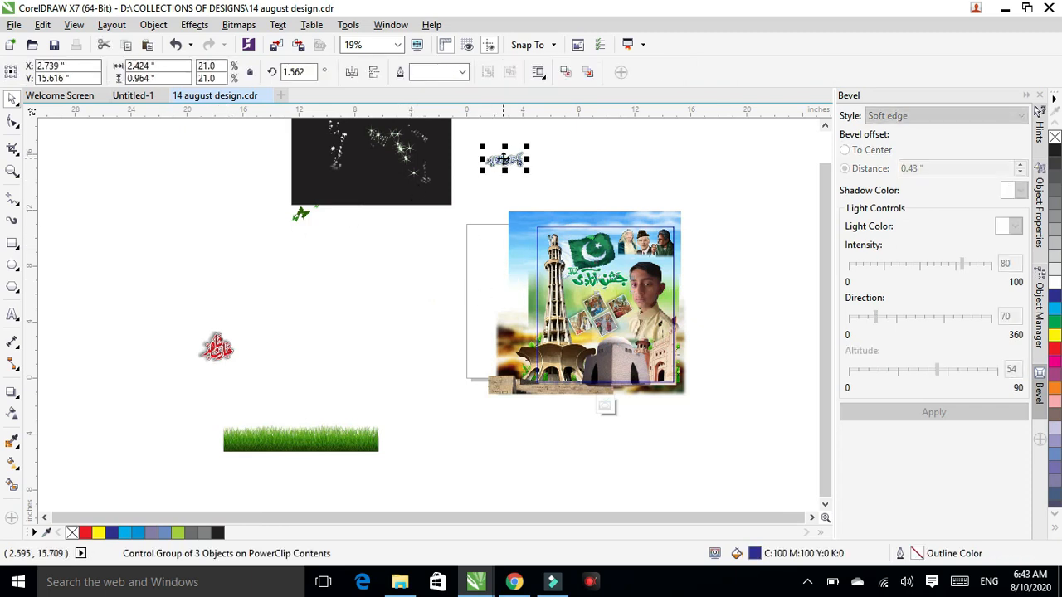
drag(503, 159, 559, 236)
scroll(559, 238, up, 2)
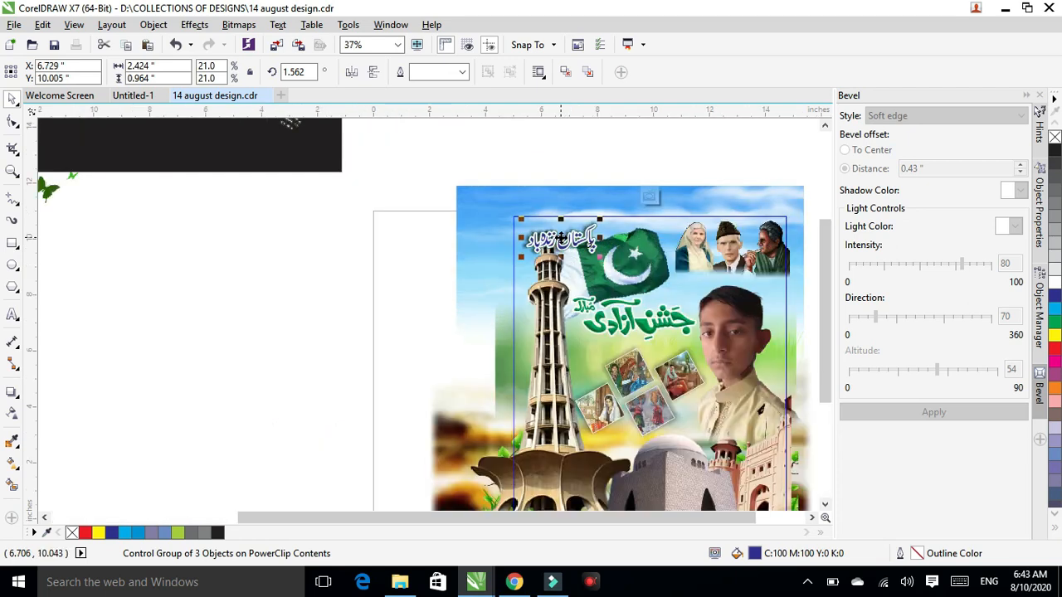
scroll(561, 238, up, 2)
scroll(561, 238, down, 2)
scroll(561, 238, down, 2)
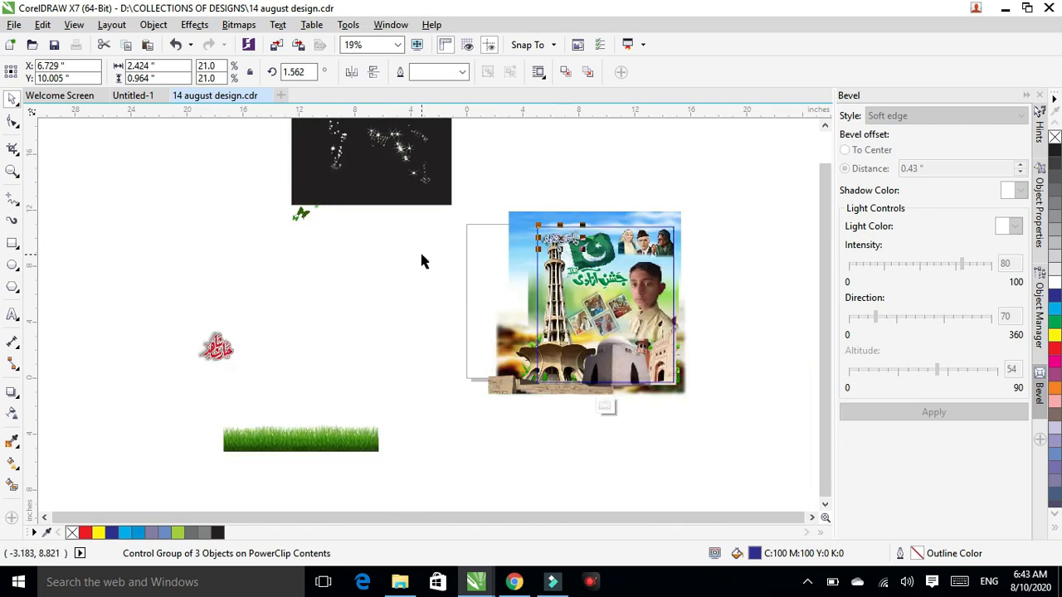
Move the larger star-sparkle image from the black panel over the green greeting, at about X 8.93, Y 6.75 inches
click(381, 284)
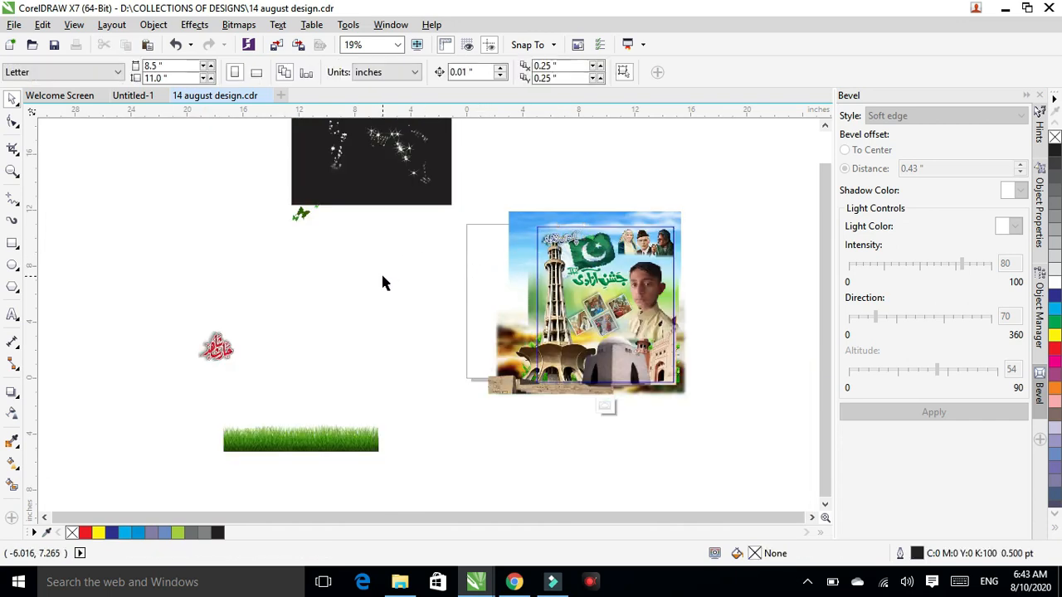
click(391, 143)
drag(392, 142, 574, 294)
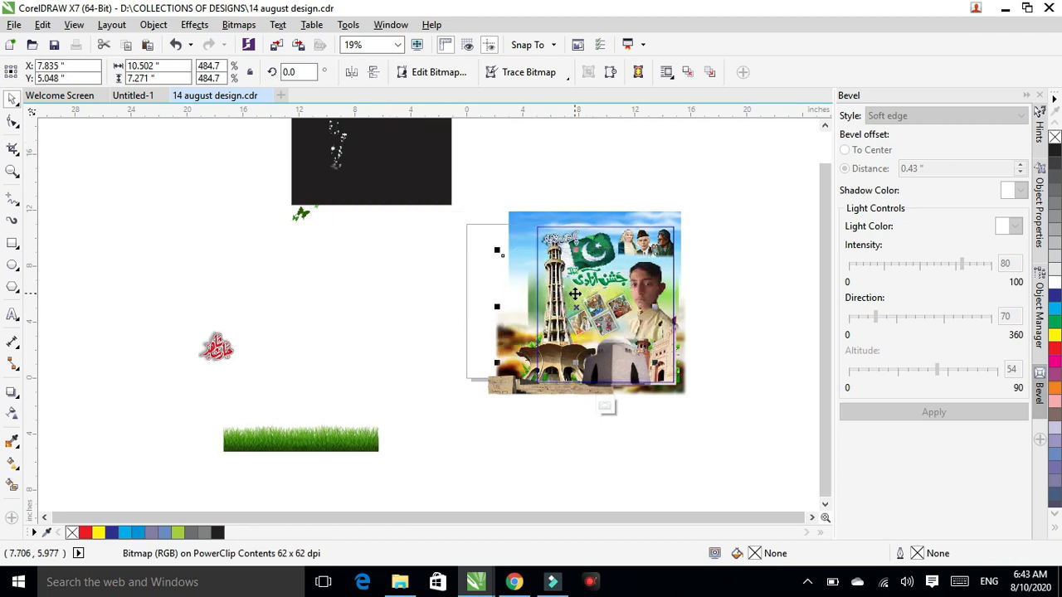
scroll(574, 293, up, 2)
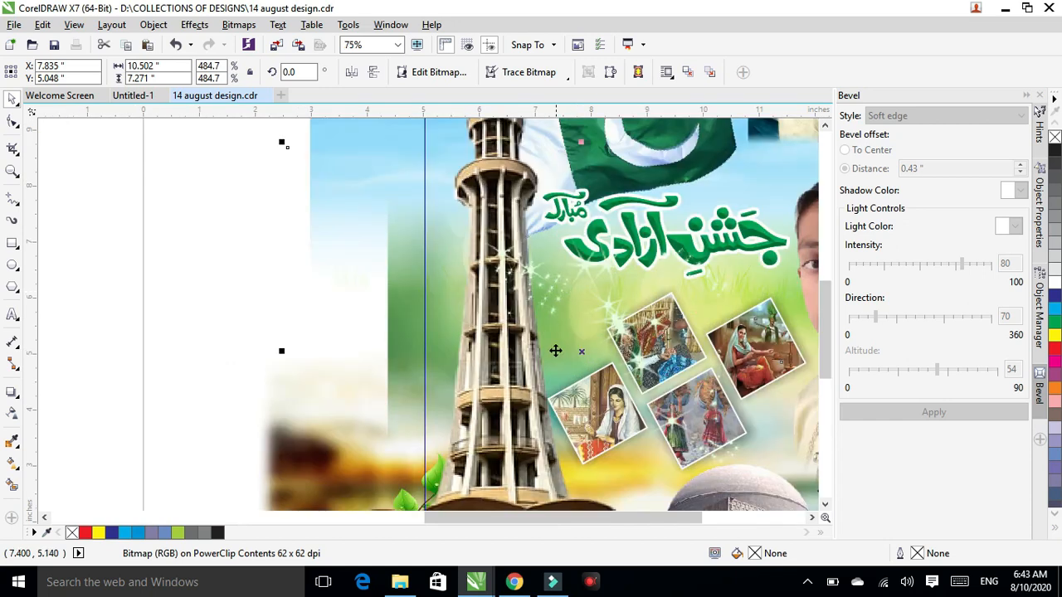
drag(586, 356, 602, 347)
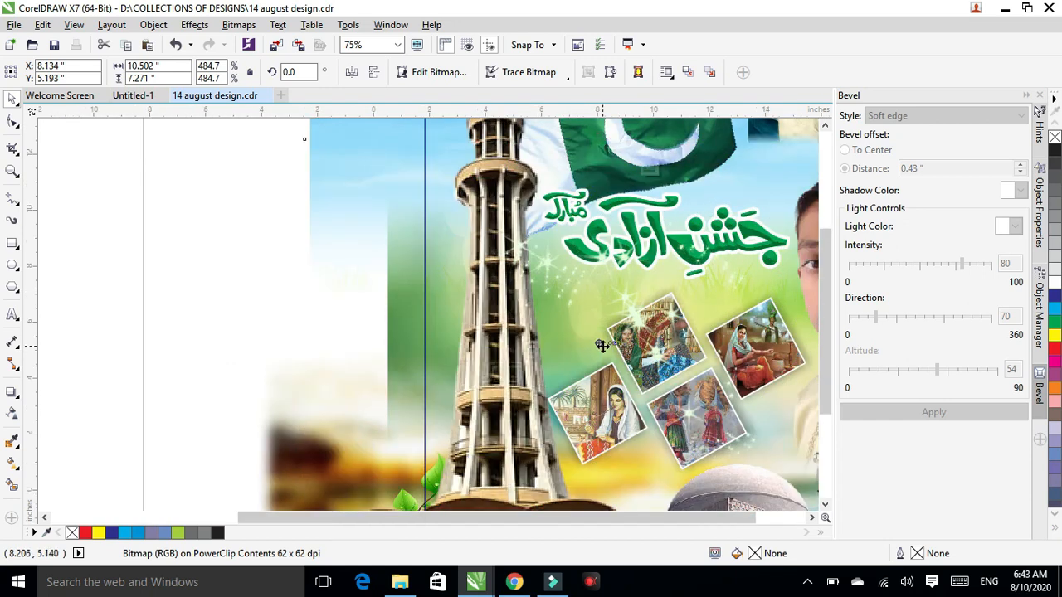
scroll(602, 346, down, 2)
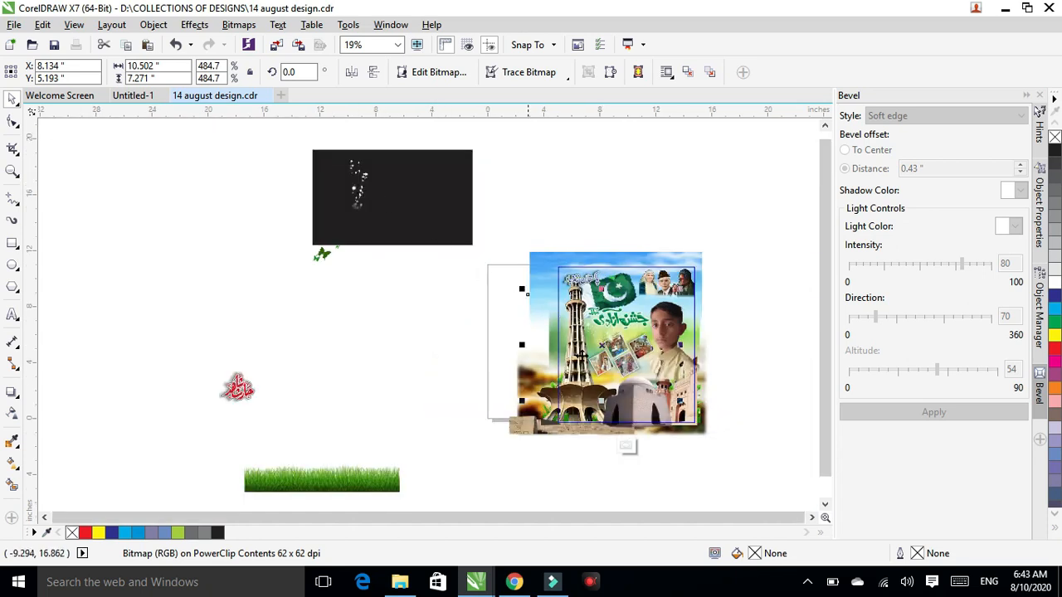
drag(604, 347, 612, 323)
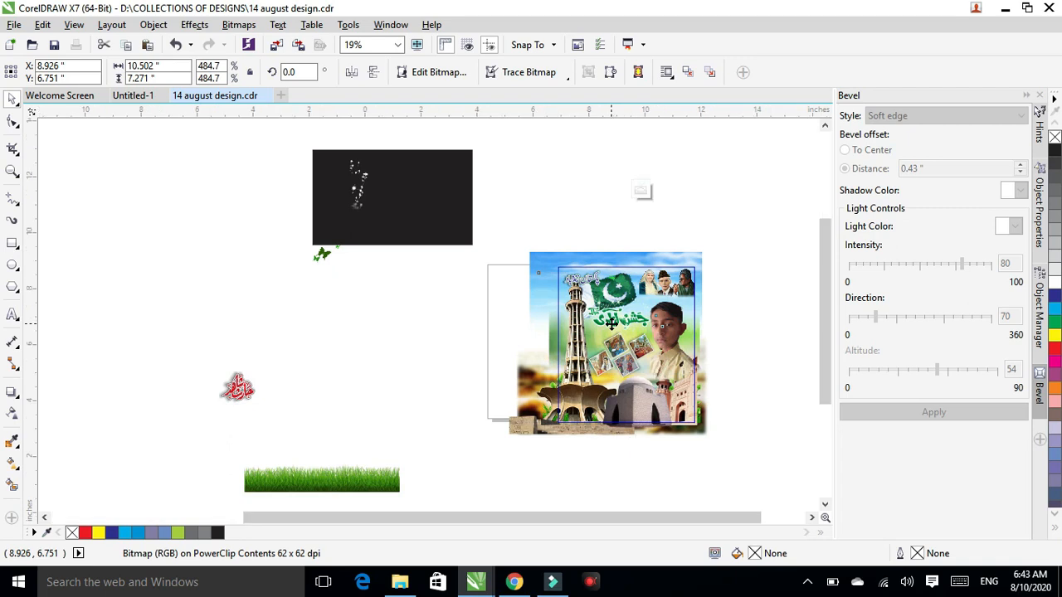
Send the sparkle image back one level in the stacking order
scroll(611, 323, up, 2)
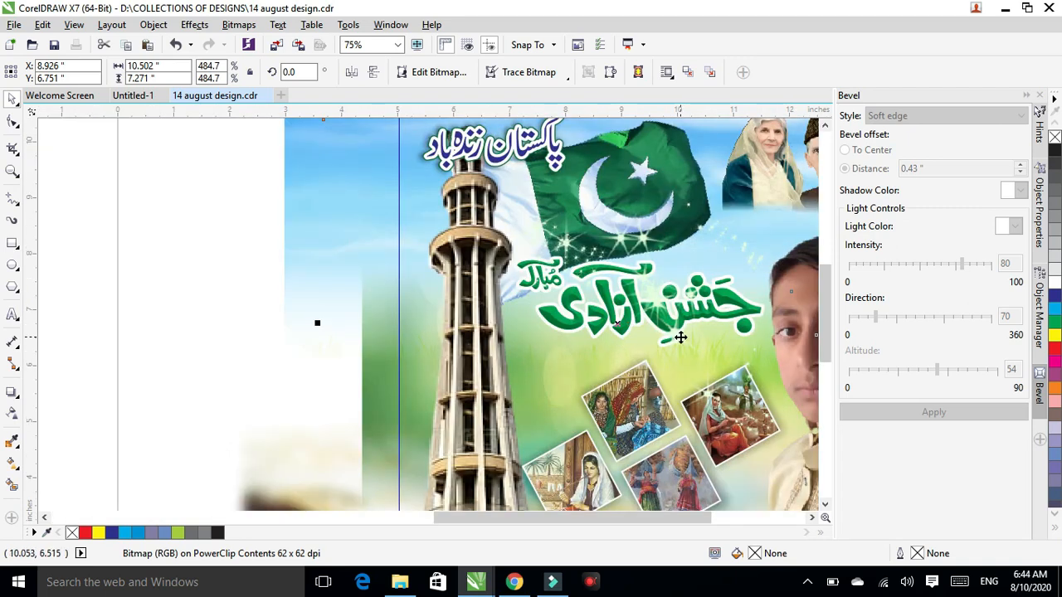
right_click(680, 337)
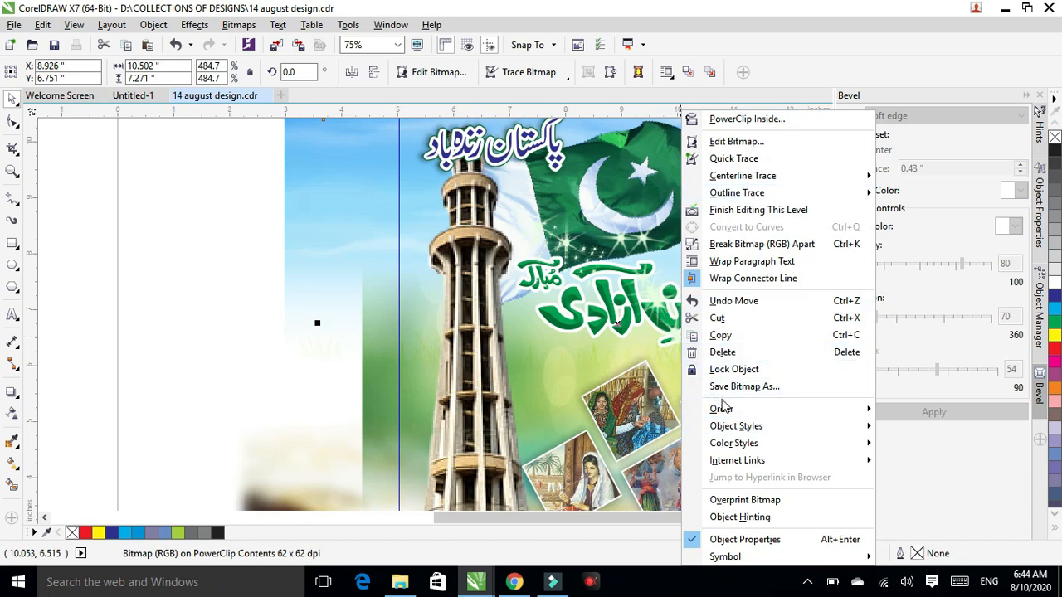
mouse_move(724, 408)
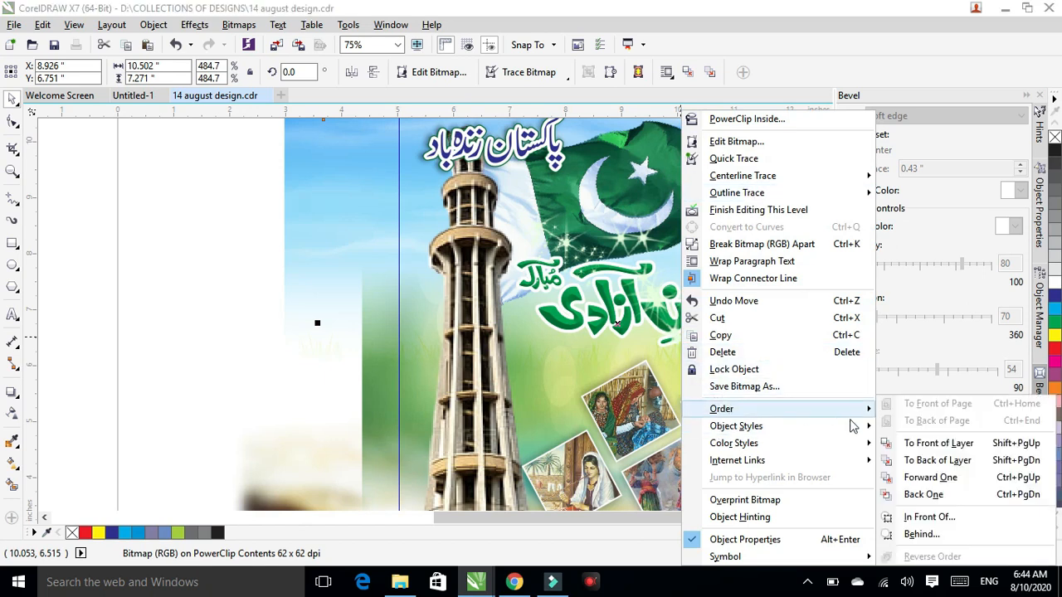
click(904, 494)
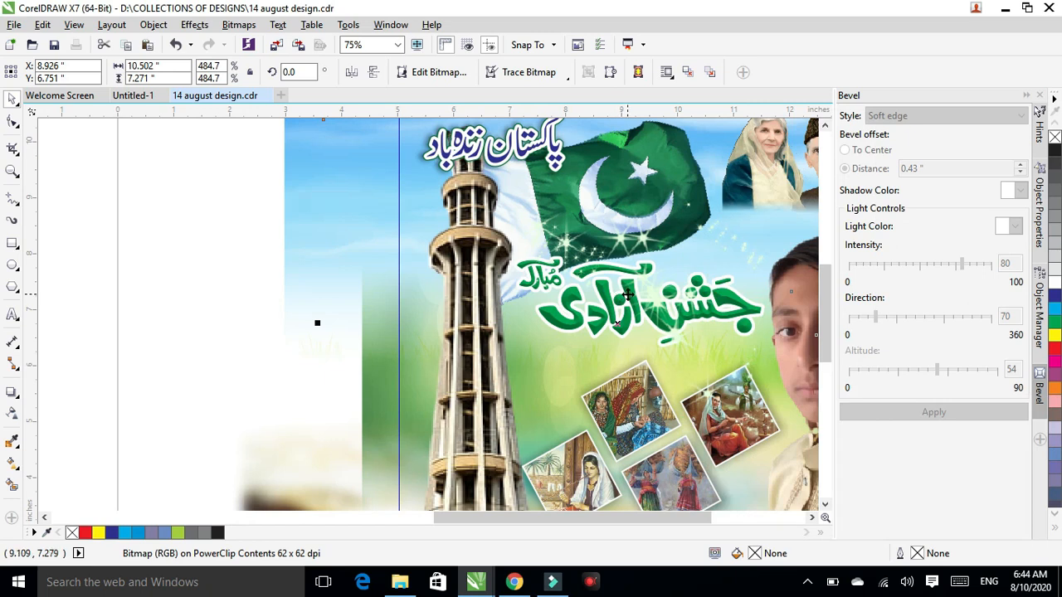
Send the sparkle image to the back of the layer
right_click(649, 300)
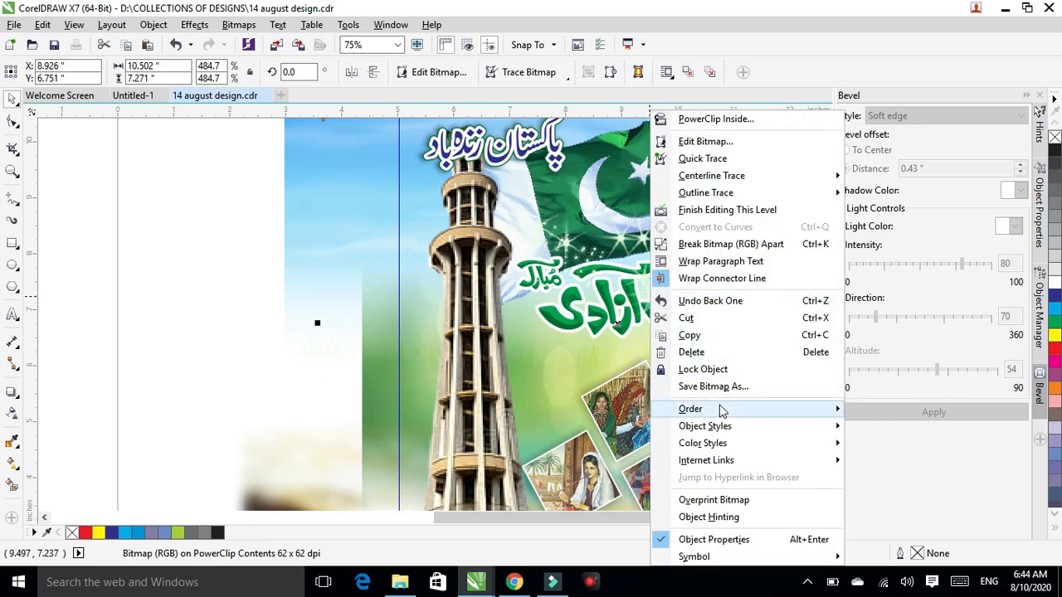
mouse_move(722, 411)
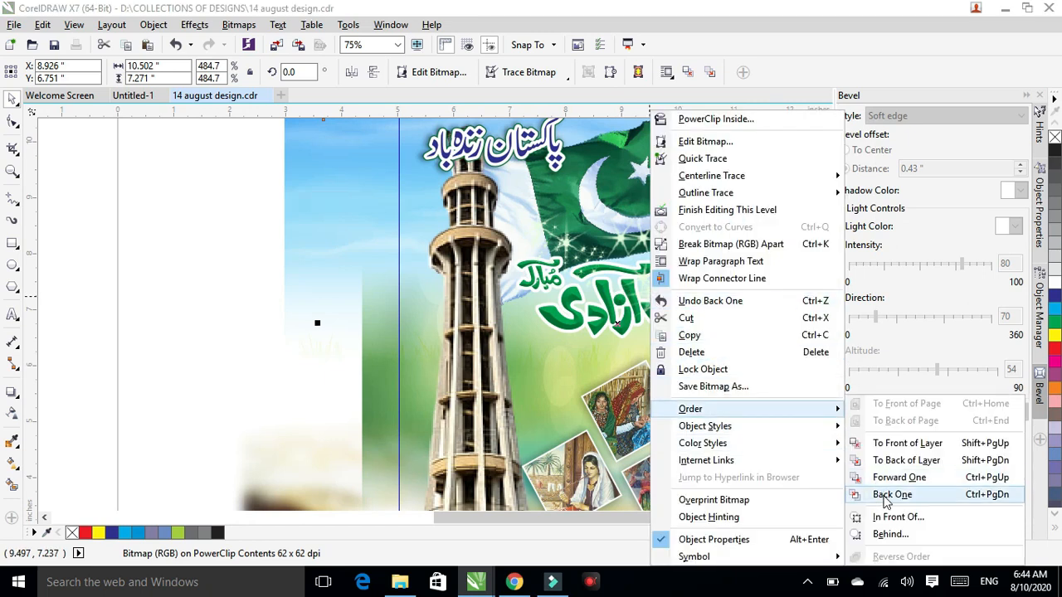
click(904, 460)
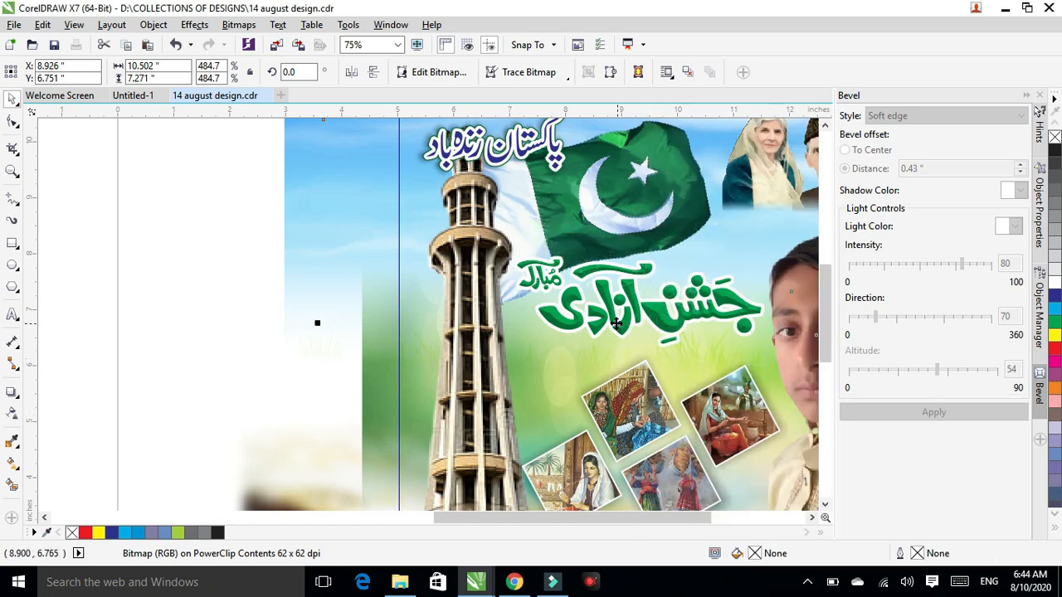
Bring the sparkle image forward one level five times in the stacking order, until its stars lie over the flag
right_click(616, 324)
mouse_move(669, 409)
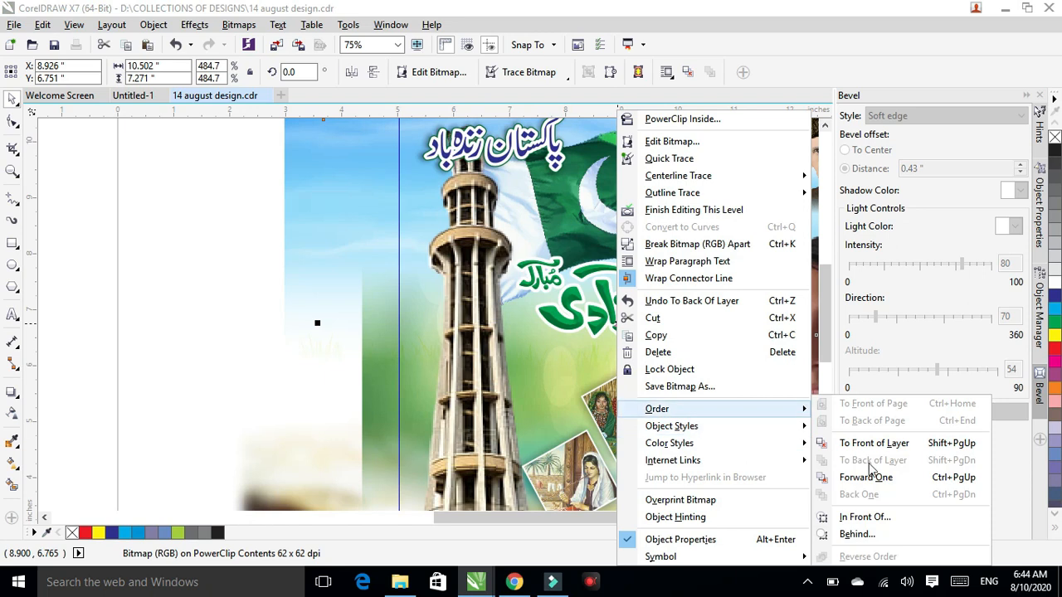
click(863, 478)
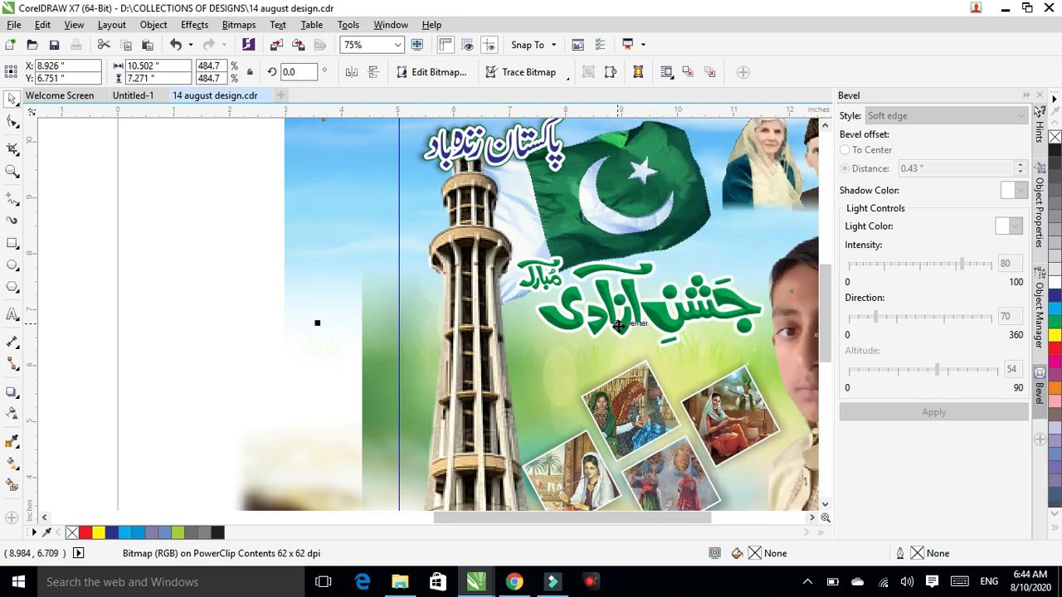
right_click(617, 324)
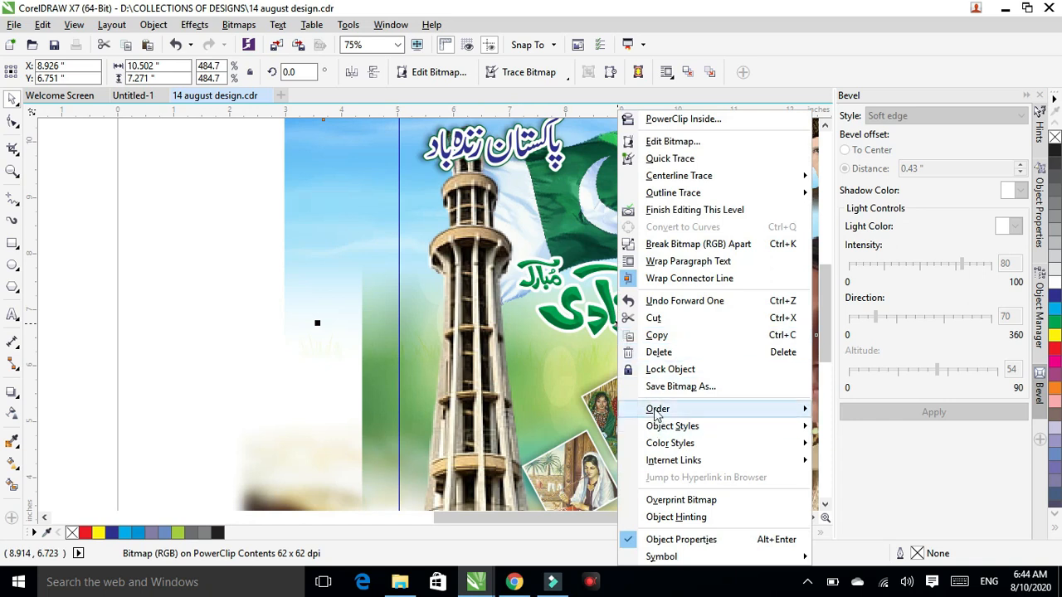
mouse_move(655, 409)
click(863, 479)
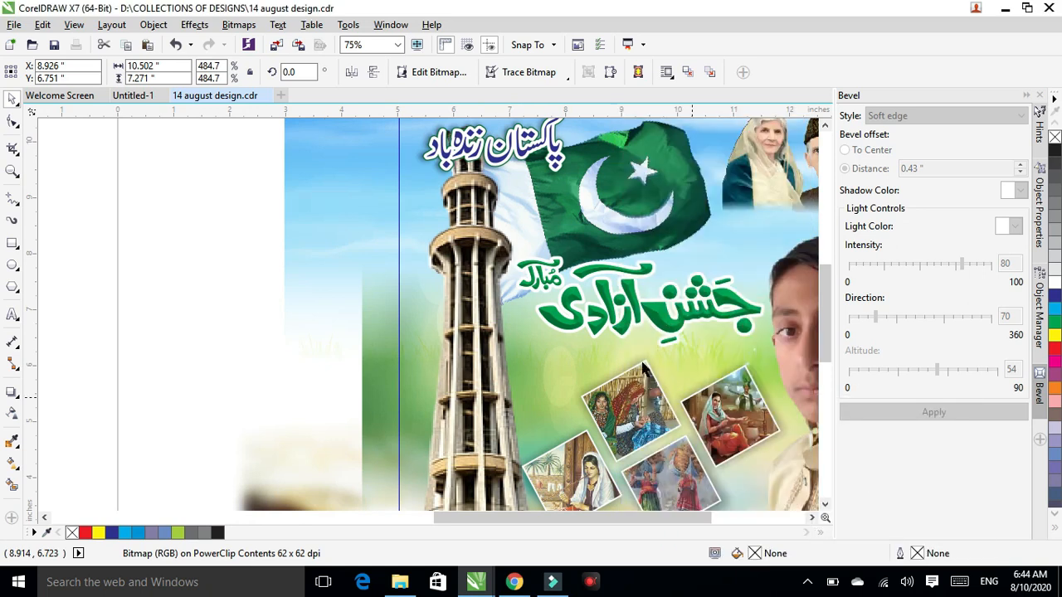
right_click(616, 322)
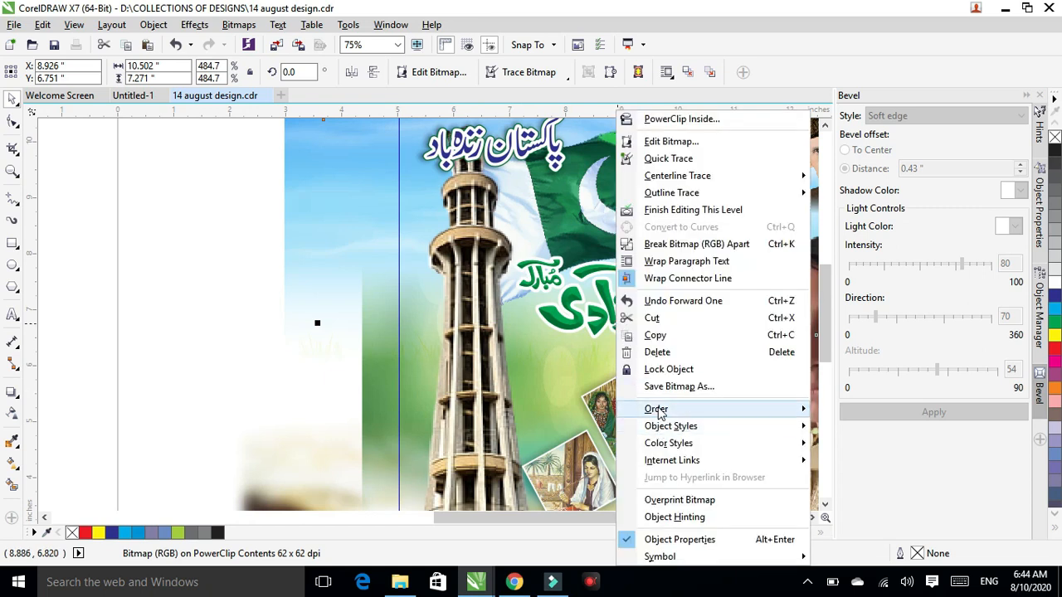
mouse_move(779, 408)
click(882, 479)
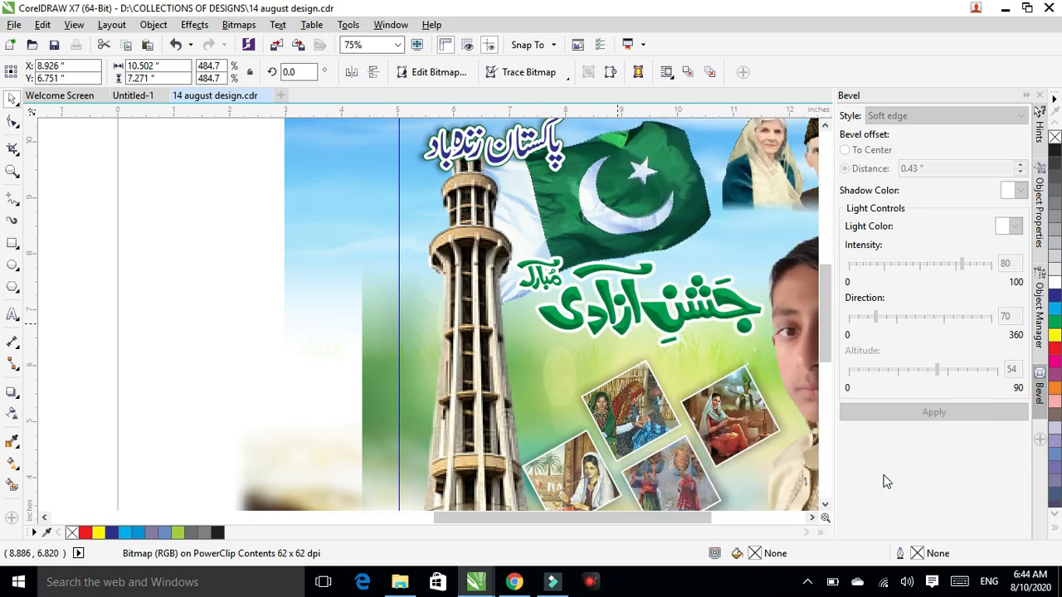
scroll(495, 318, down, 1)
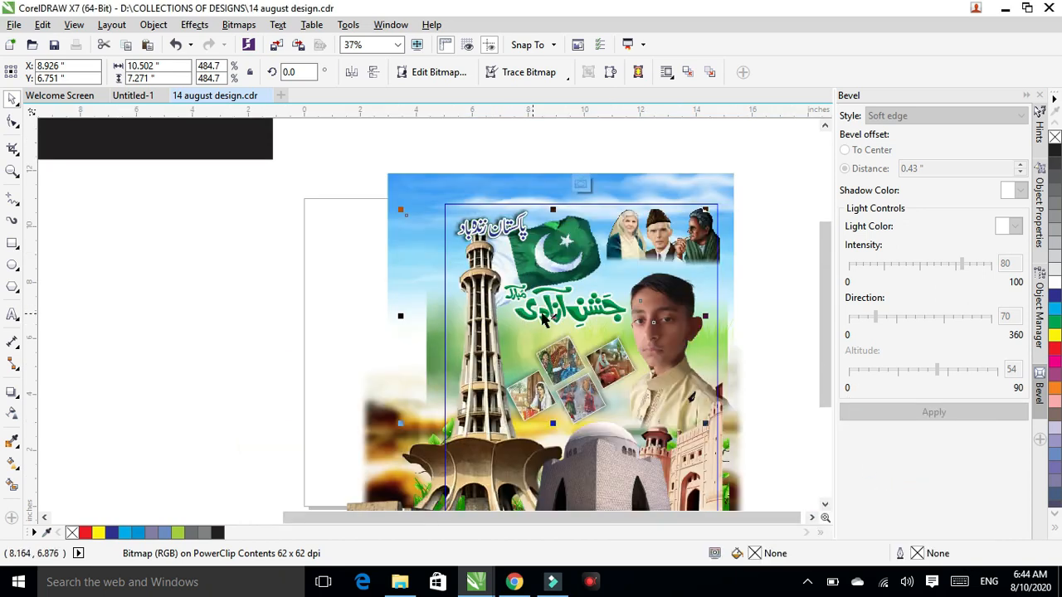
right_click(555, 316)
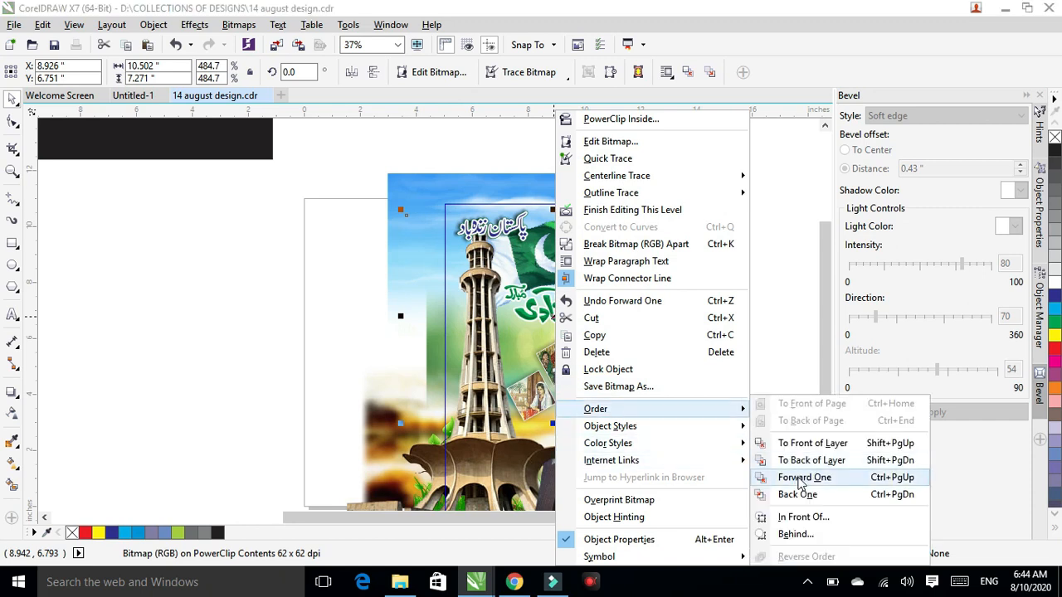
click(799, 481)
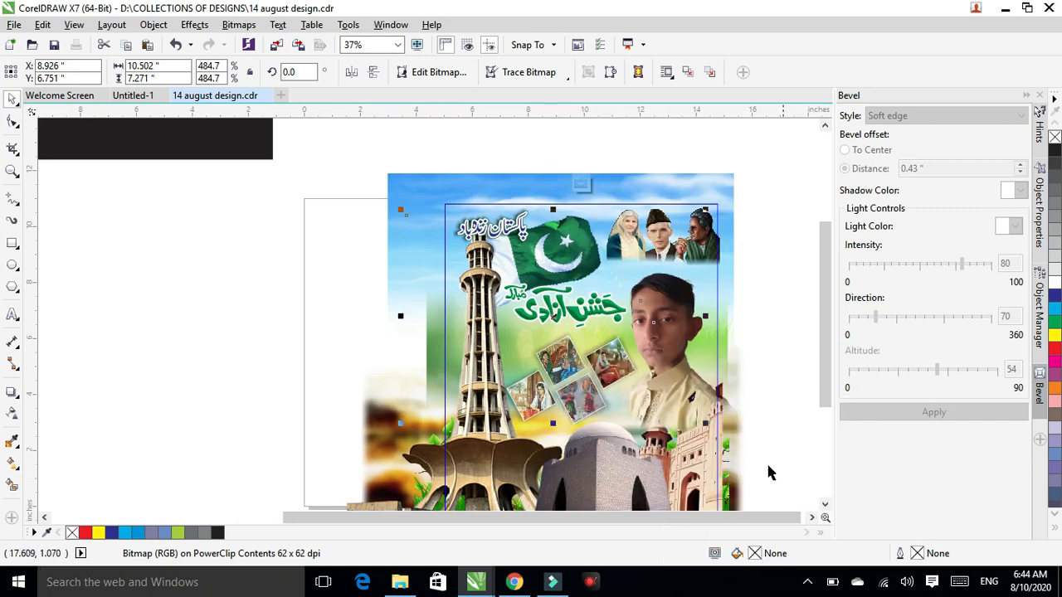
right_click(552, 316)
mouse_move(624, 411)
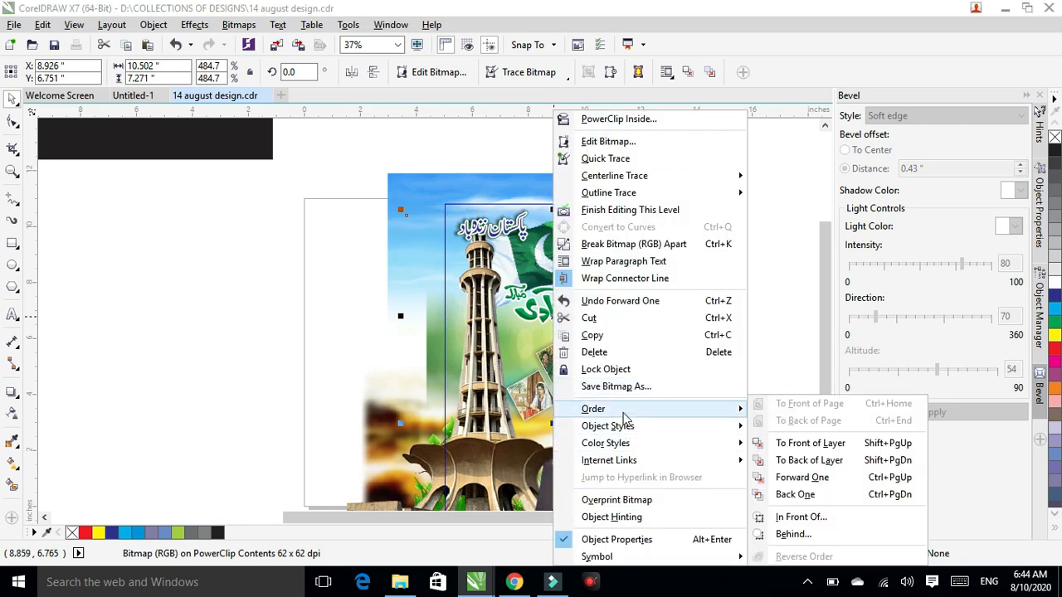
click(800, 480)
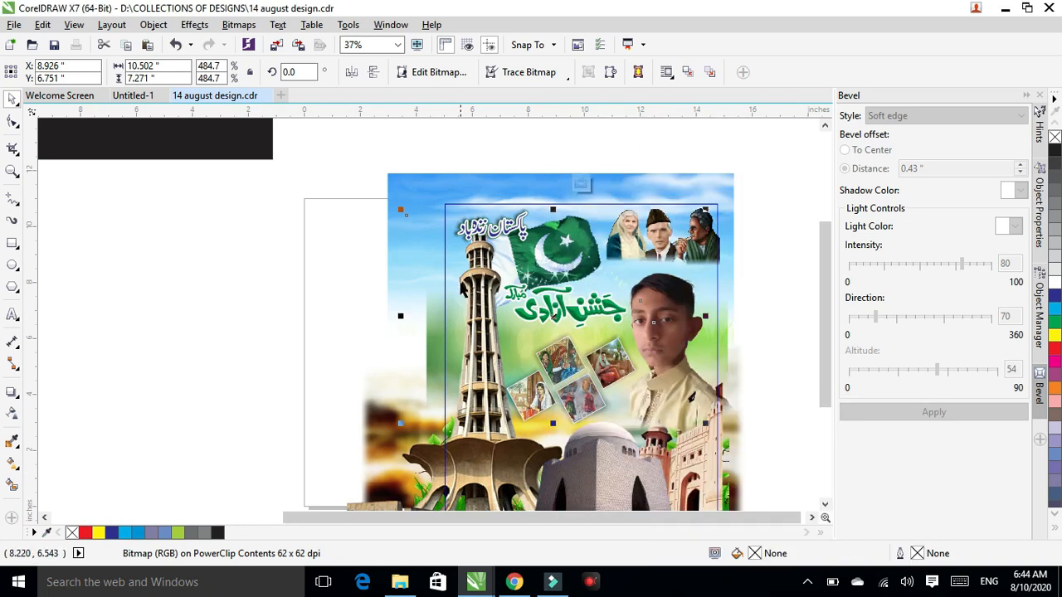
click(318, 277)
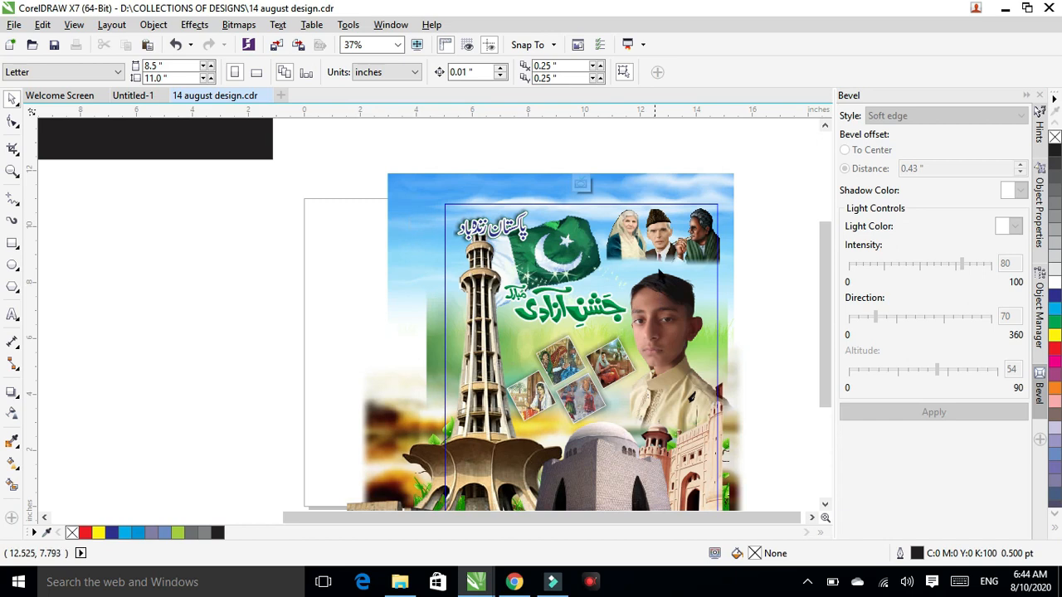
Move the remaining sparkle image from the black panel onto the minaret's shaft, at about X 5.5, Y 4.79 inches
scroll(653, 258, down, 2)
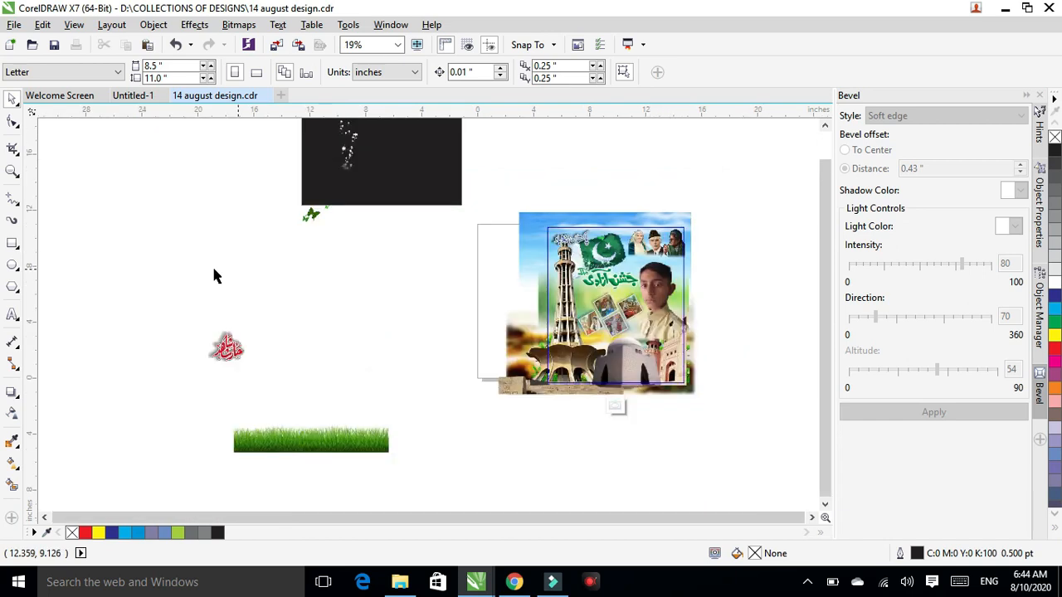
click(349, 162)
drag(350, 163, 599, 302)
scroll(510, 319, up, 4)
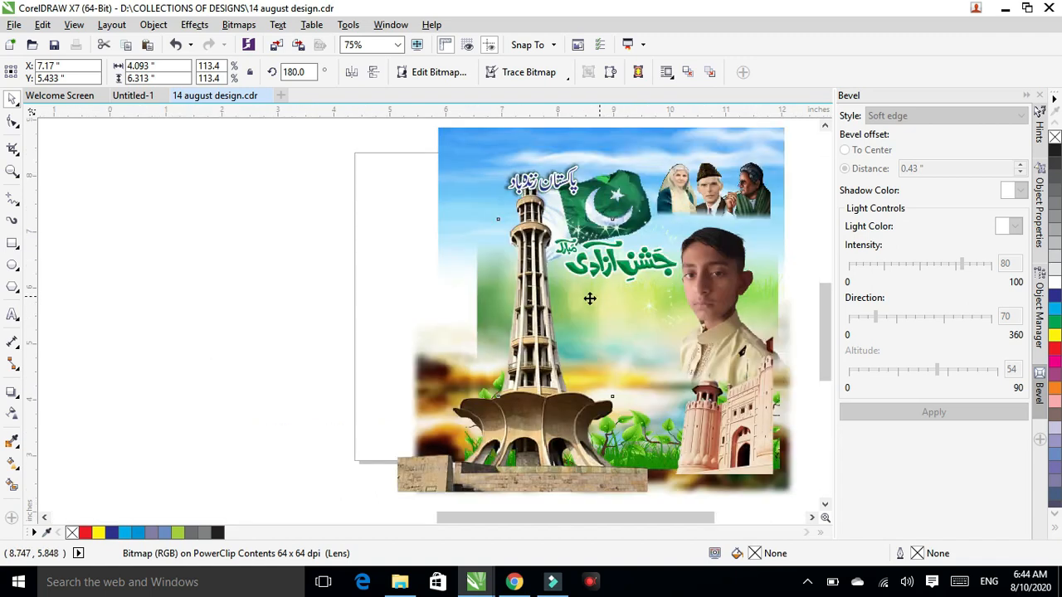
drag(509, 319, 417, 356)
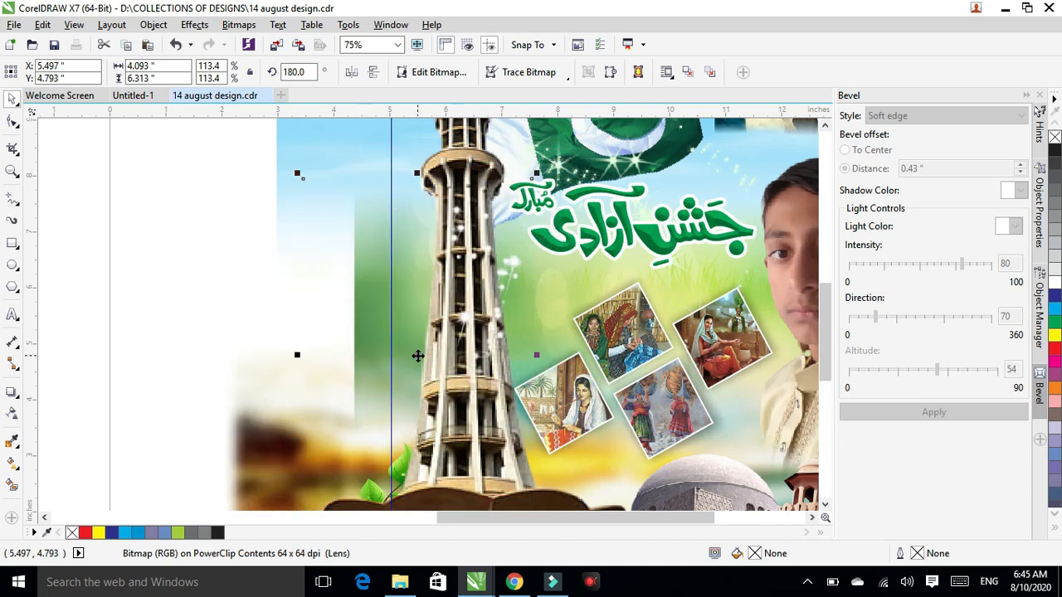
Move the grass border image onto the base of the monuments in the frame, at about X 9.58, Y 1.47 inches
scroll(290, 259, down, 1)
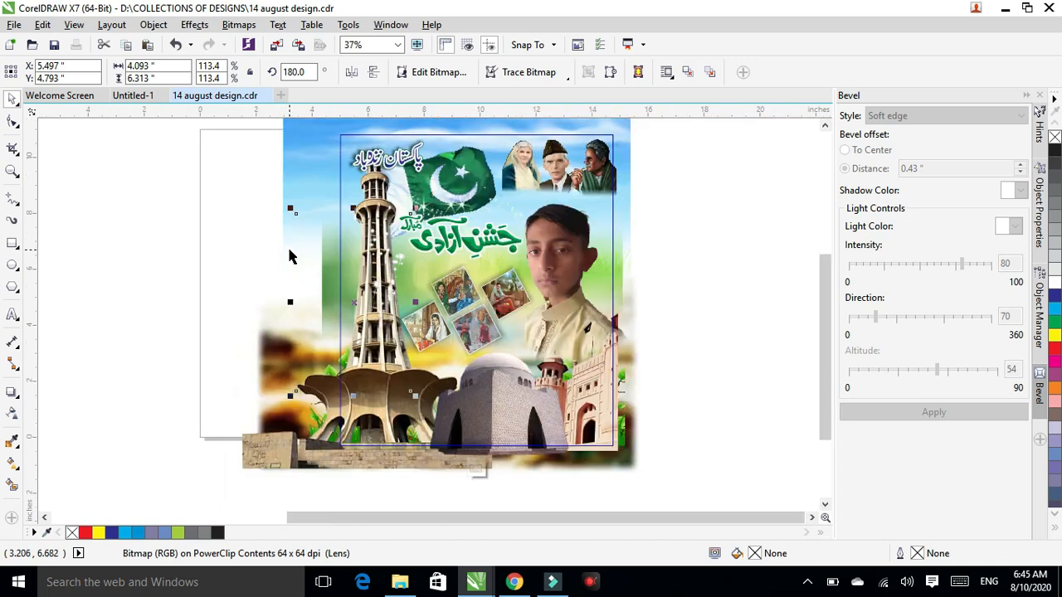
scroll(236, 206, down, 1)
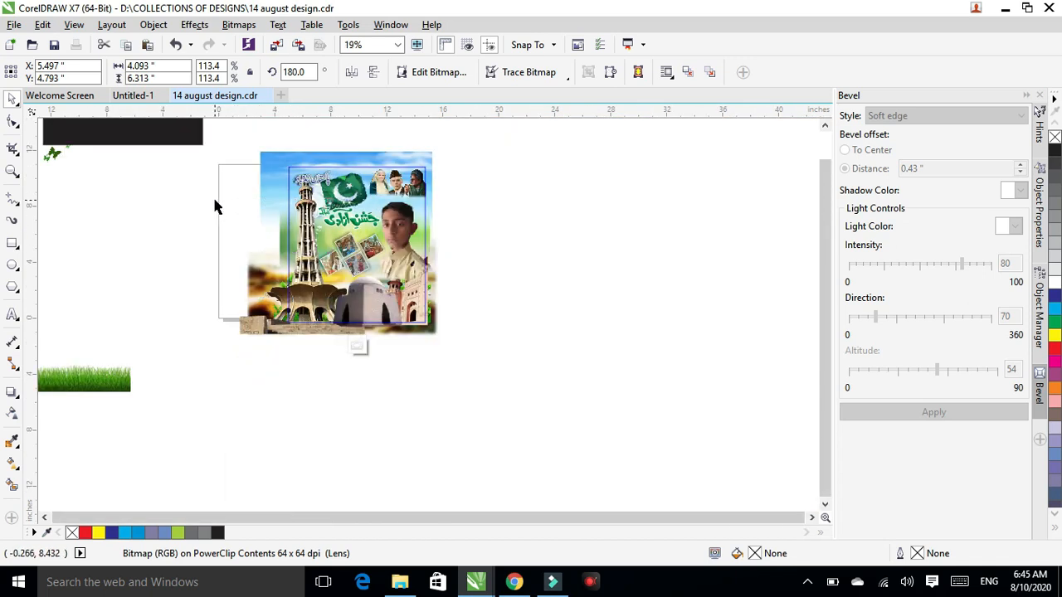
click(212, 195)
click(114, 392)
drag(138, 379, 413, 316)
scroll(413, 315, up, 1)
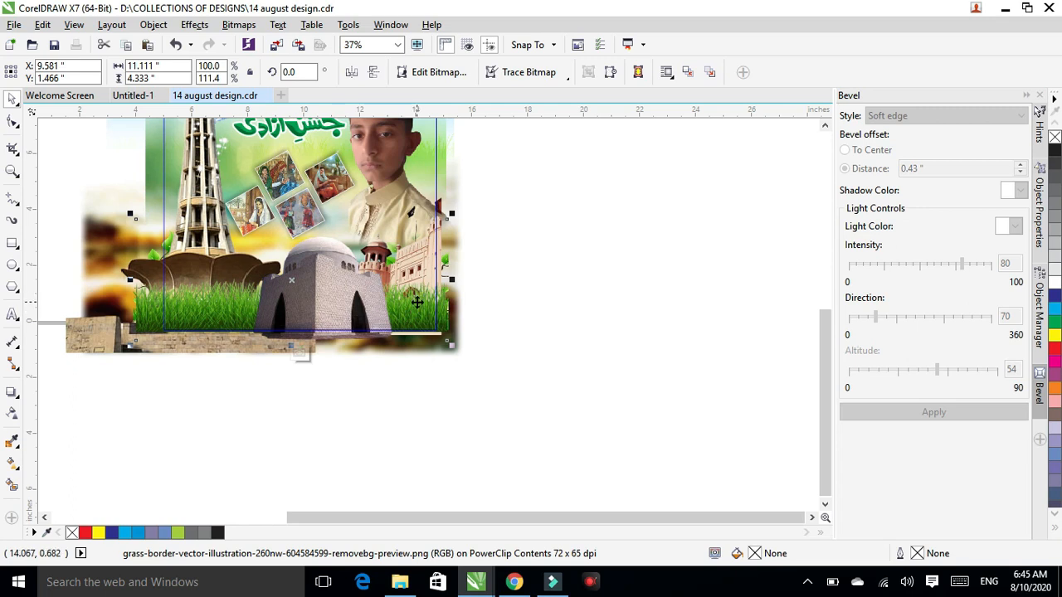
Bring the grass to the front of the layer and lower it to about X 9.61, Y 0.58 inches
right_click(416, 302)
mouse_move(541, 409)
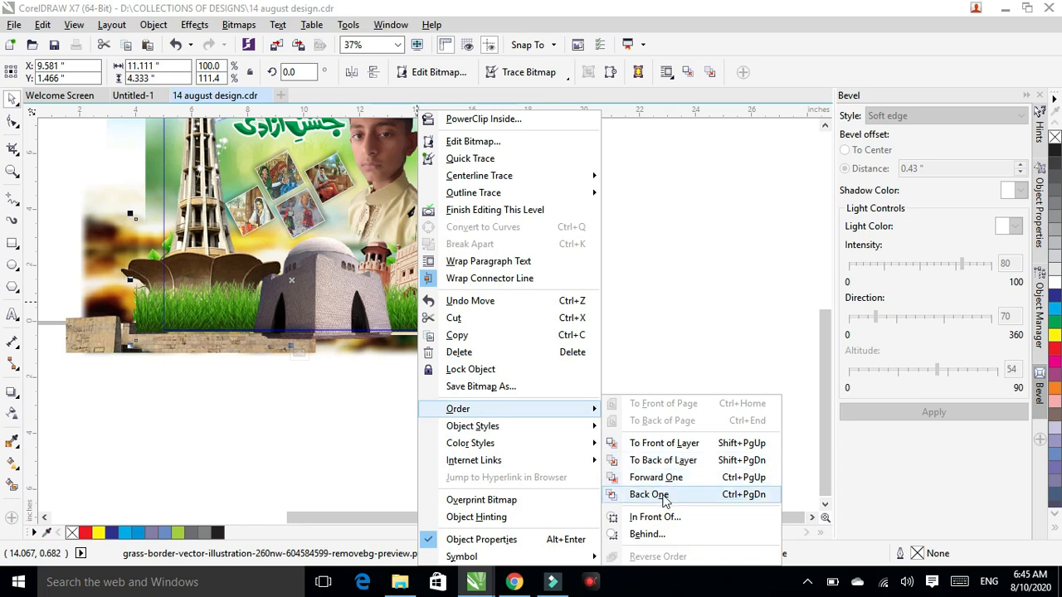
click(676, 443)
drag(348, 297, 344, 312)
click(343, 312)
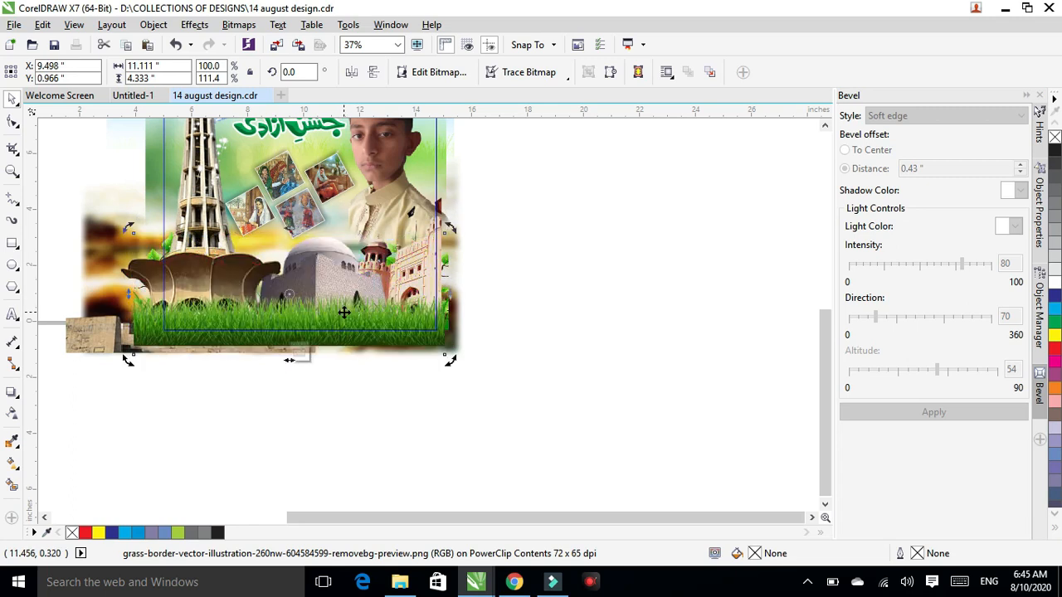
click(344, 313)
drag(344, 313, 342, 319)
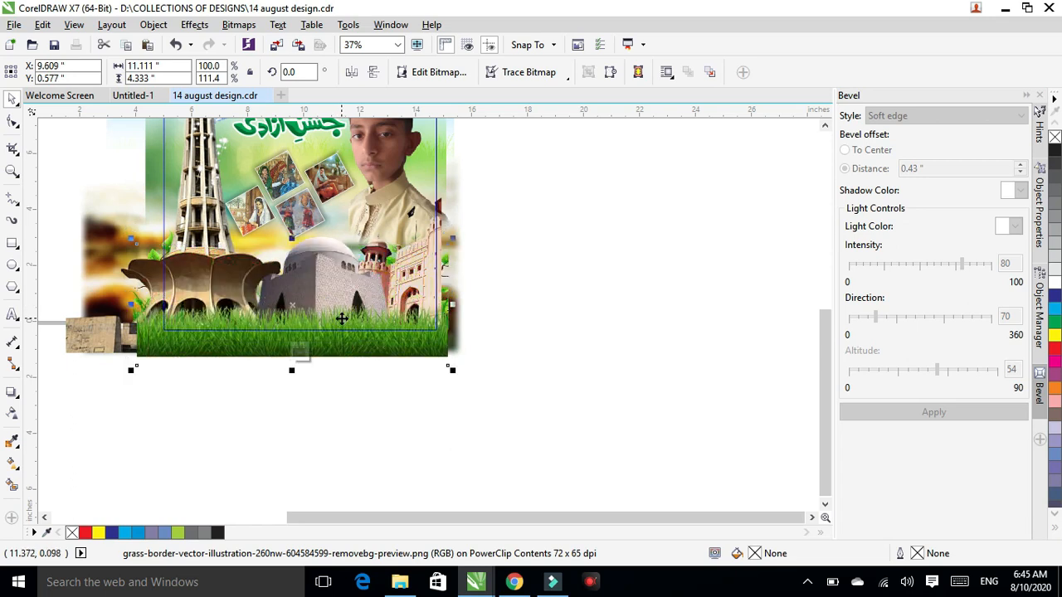
Move the green butterflies image between the minaret and the tilted pictures, at about X 7.97, Y 5.78 inches
scroll(342, 319, down, 2)
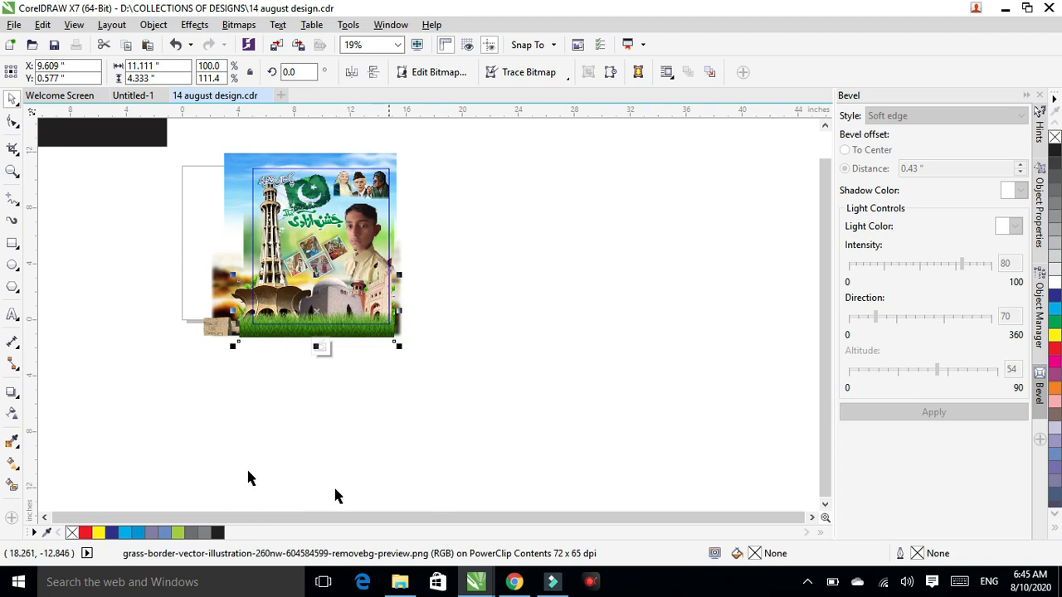
click(43, 518)
click(43, 518)
click(43, 519)
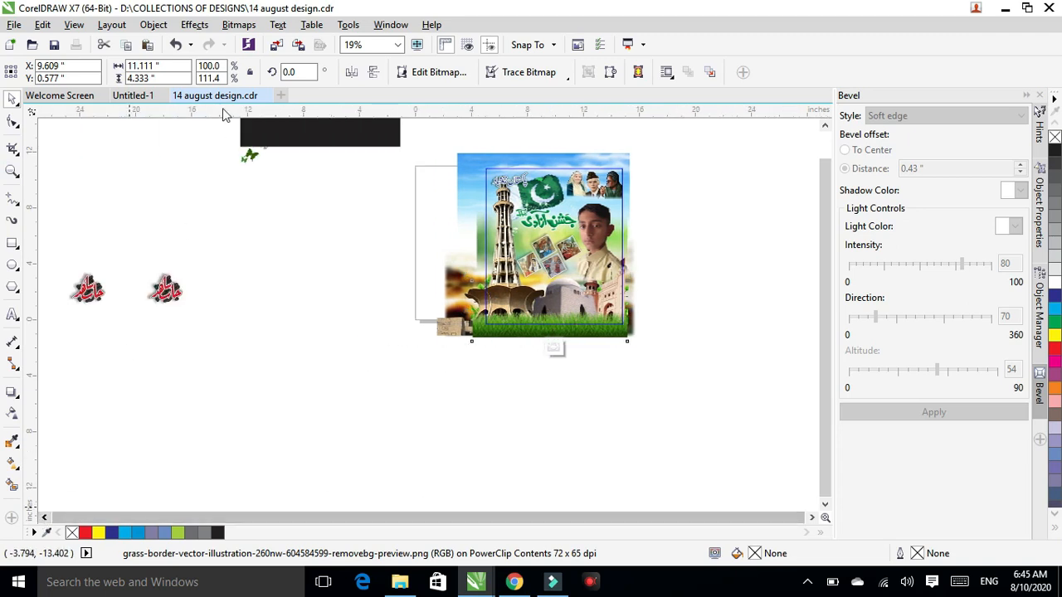
drag(252, 157, 513, 242)
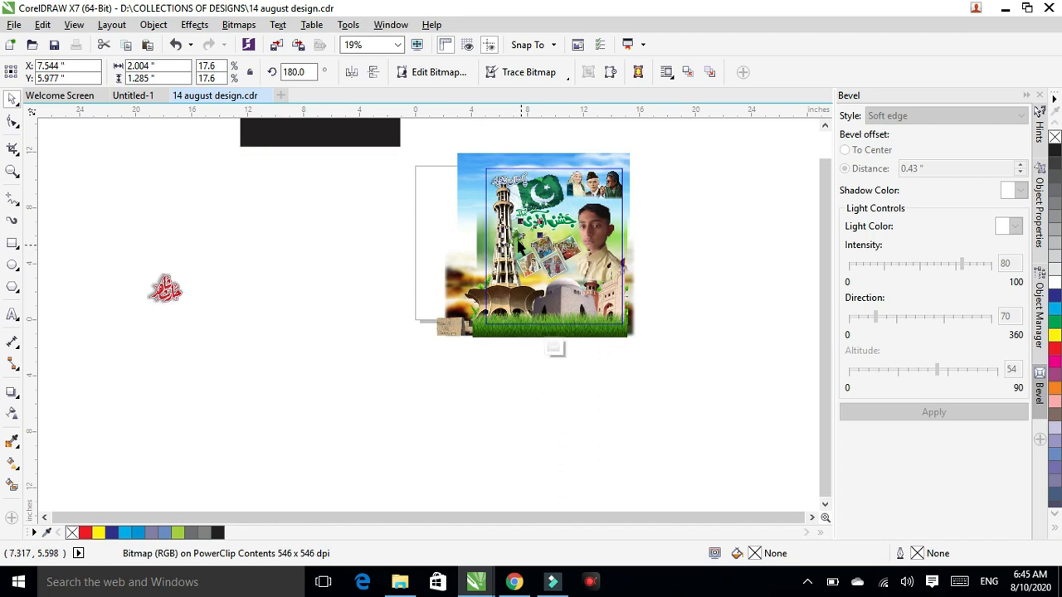
scroll(523, 233, up, 4)
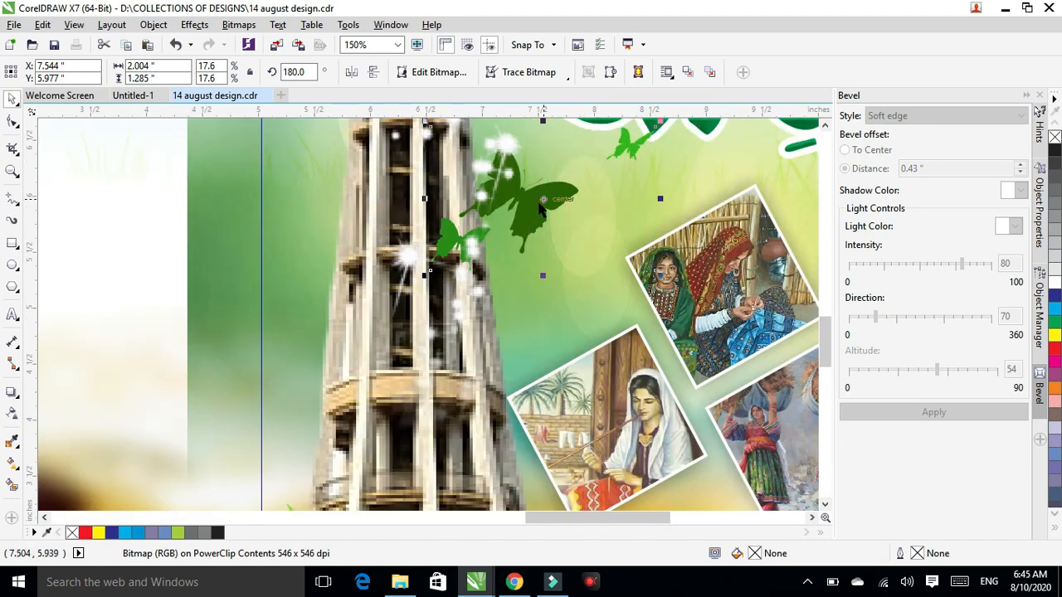
mouse_move(540, 200)
mouse_down()
mouse_move(564, 225)
mouse_move(599, 220)
mouse_up()
Move the red Urdu name lettering over the lower part of the boy's shirt, just above the domed tomb
scroll(599, 220, down, 2)
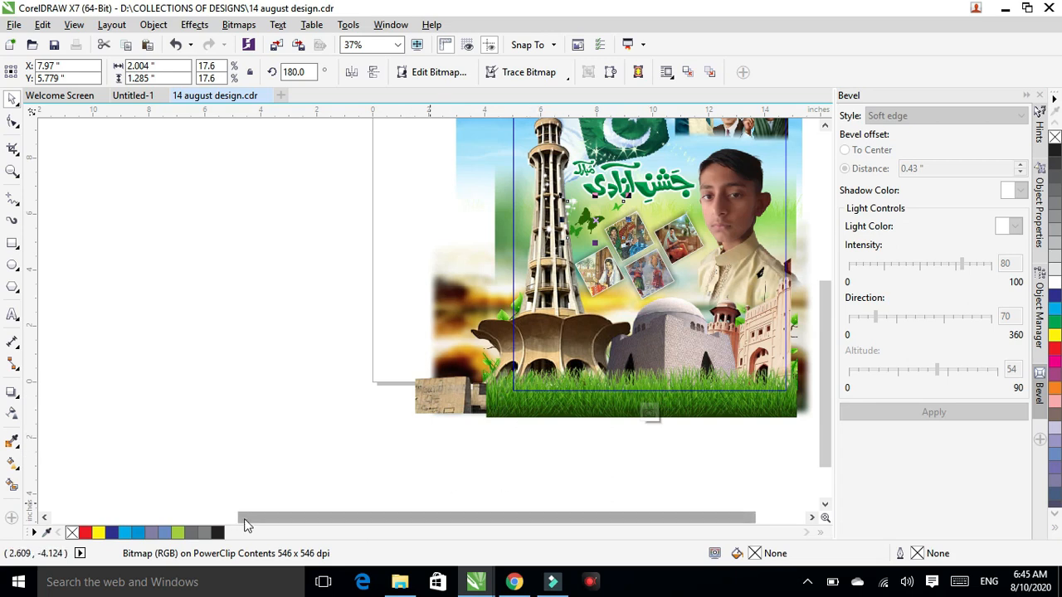
click(49, 519)
scroll(203, 351, down, 1)
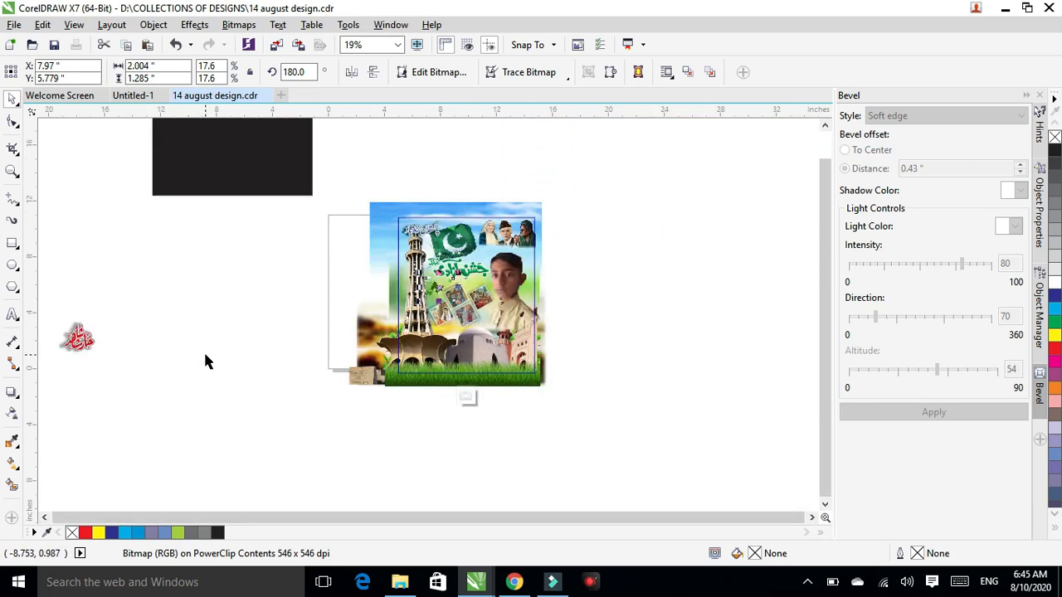
click(83, 336)
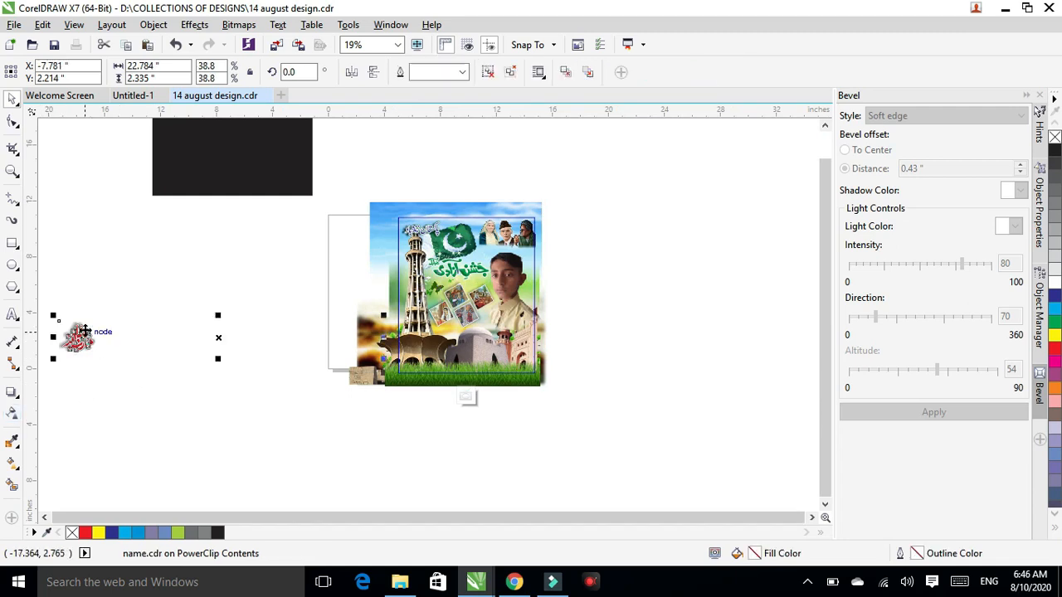
drag(120, 355, 430, 318)
scroll(521, 314, up, 2)
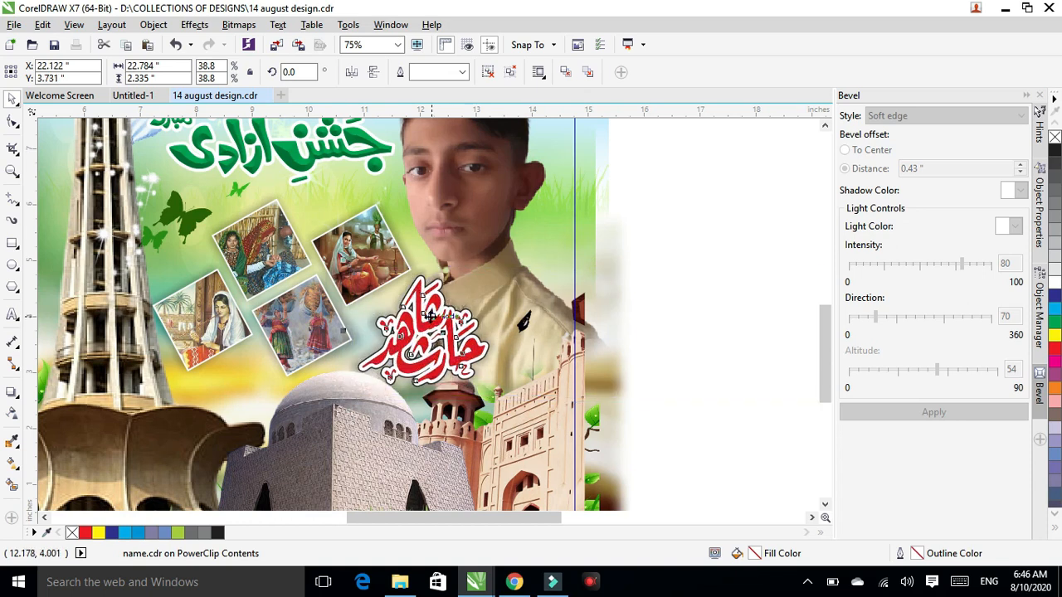
Finish editing the PowerClip contents and deselect the framed design
scroll(430, 318, down, 2)
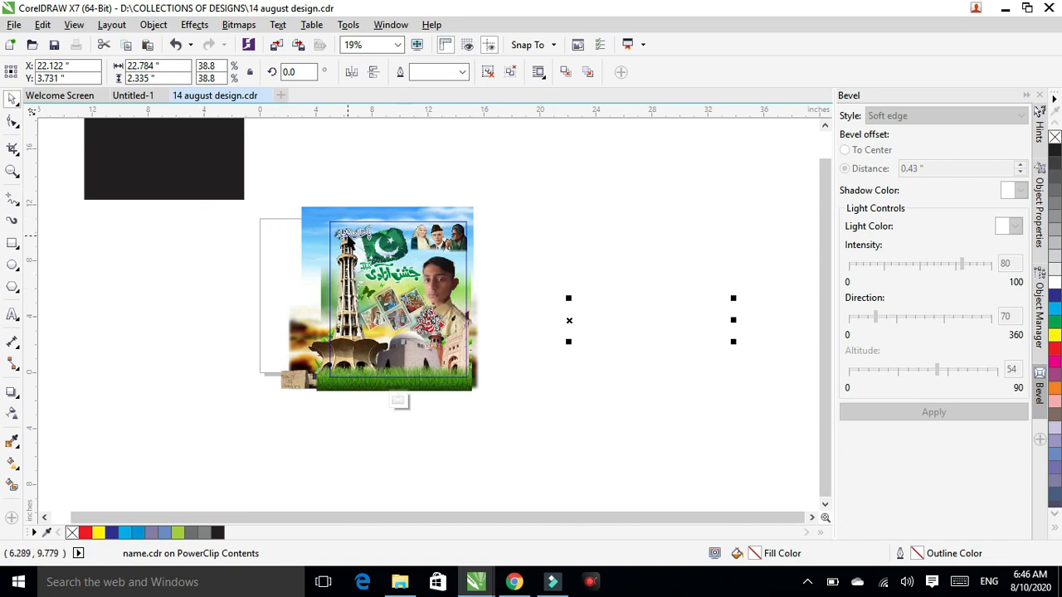
click(399, 403)
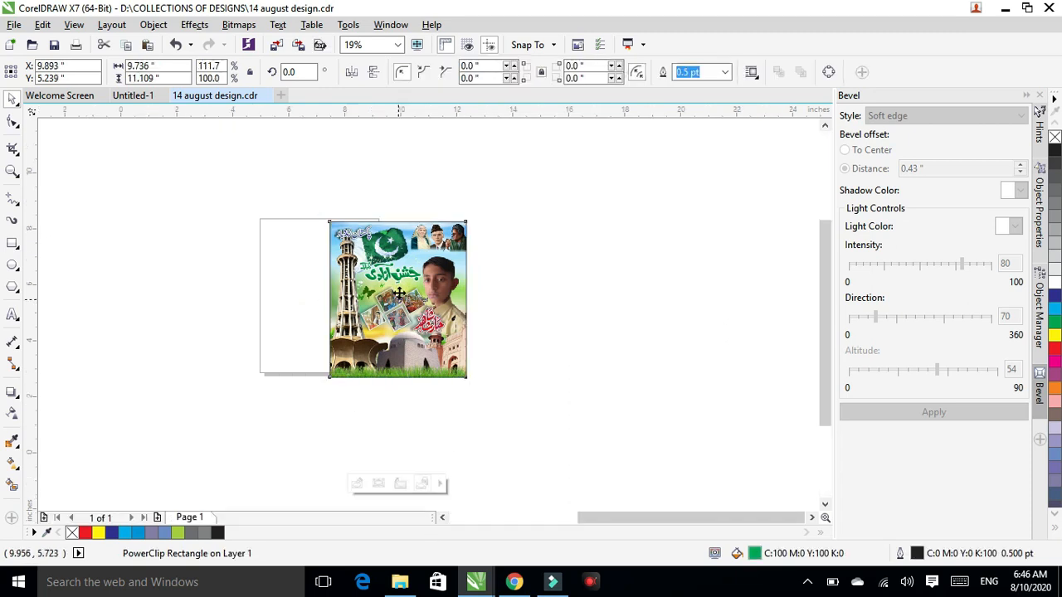
scroll(400, 287, up, 3)
scroll(406, 270, down, 1)
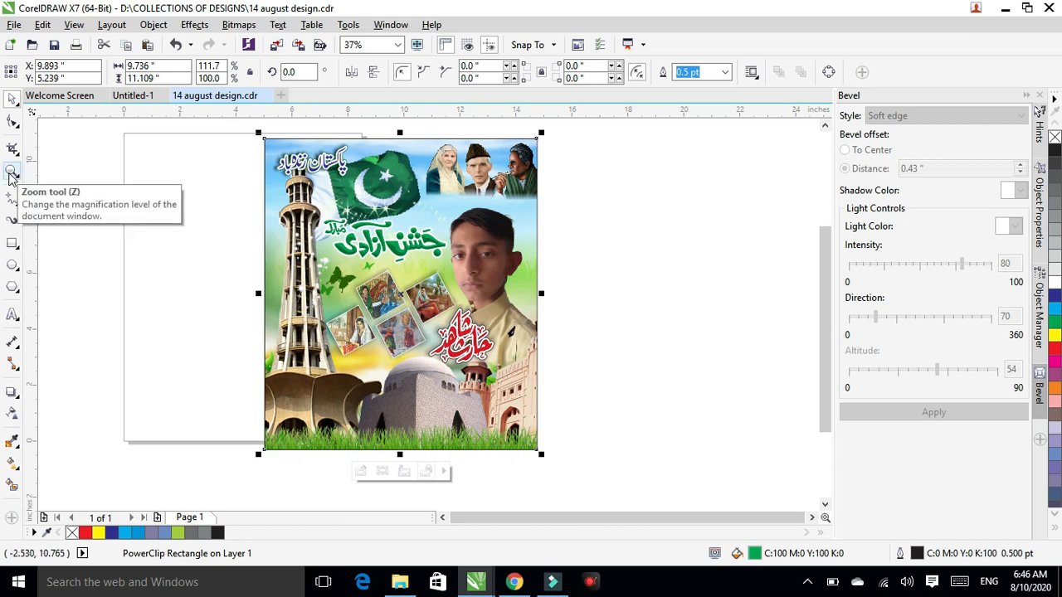
click(138, 265)
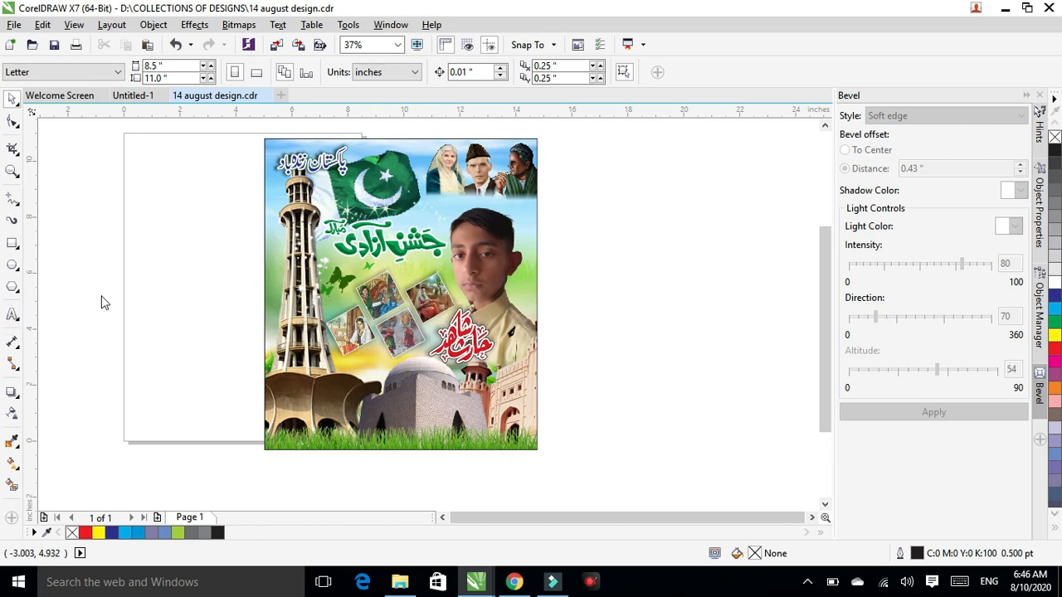
Add the artistic text "14AUGUST2020" on the page beside the design and enlarge it to about 4.1 inches wide
click(20, 316)
click(117, 240)
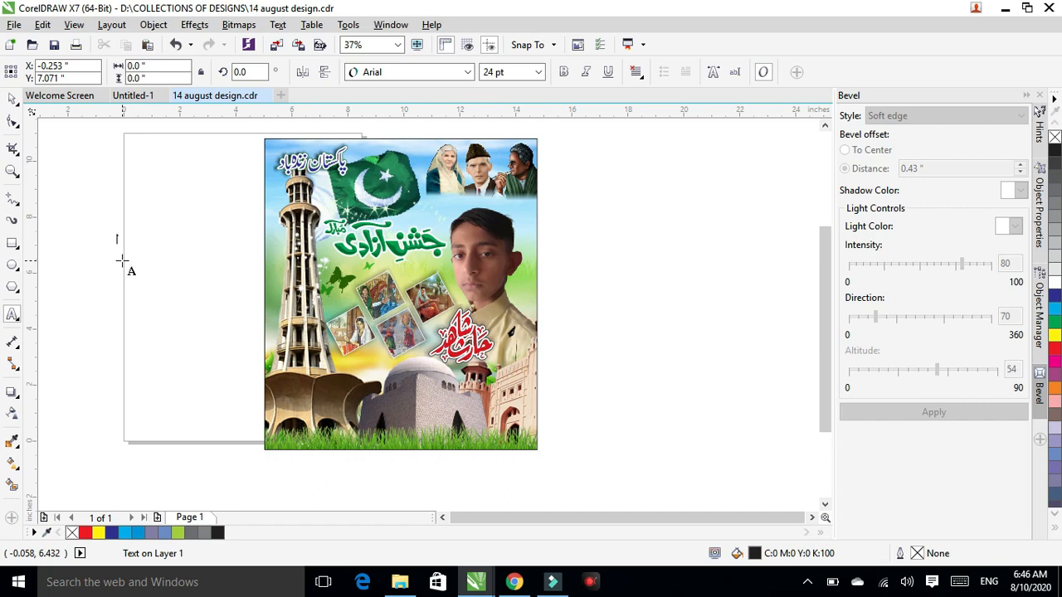
text(14)
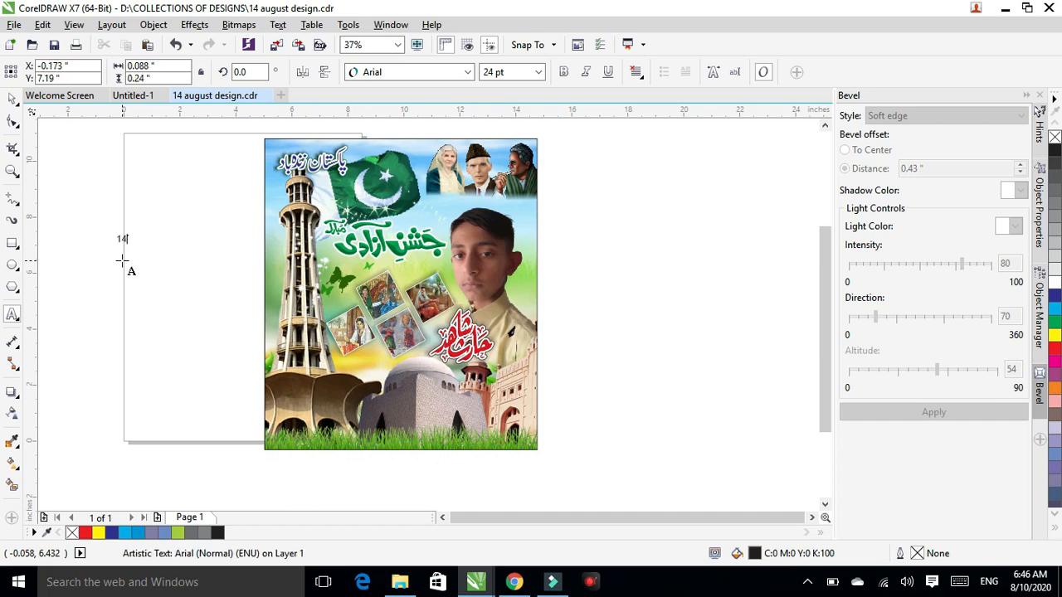
text(AUGUST)
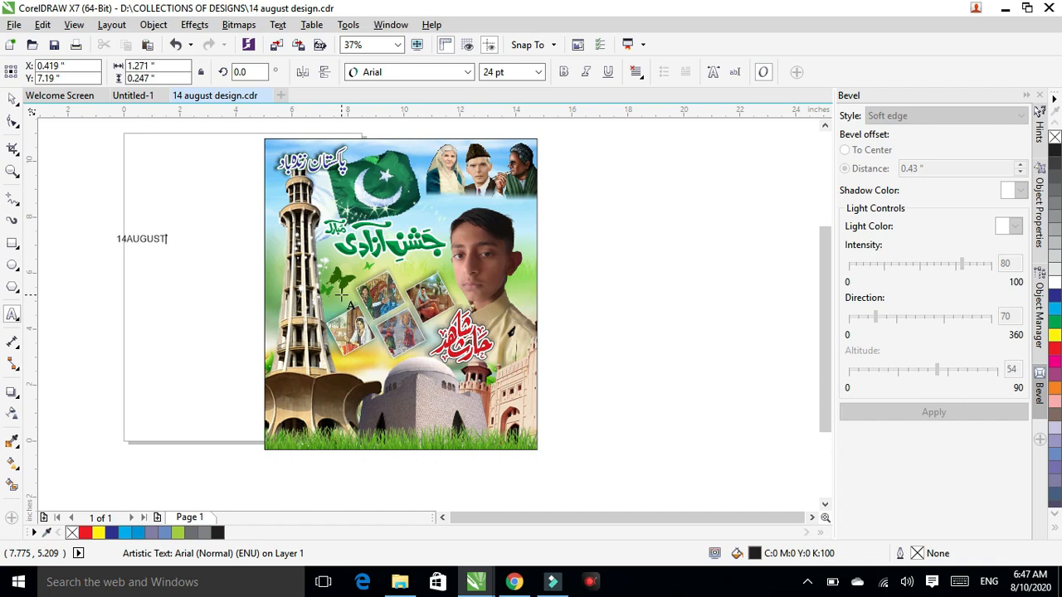
text(2020)
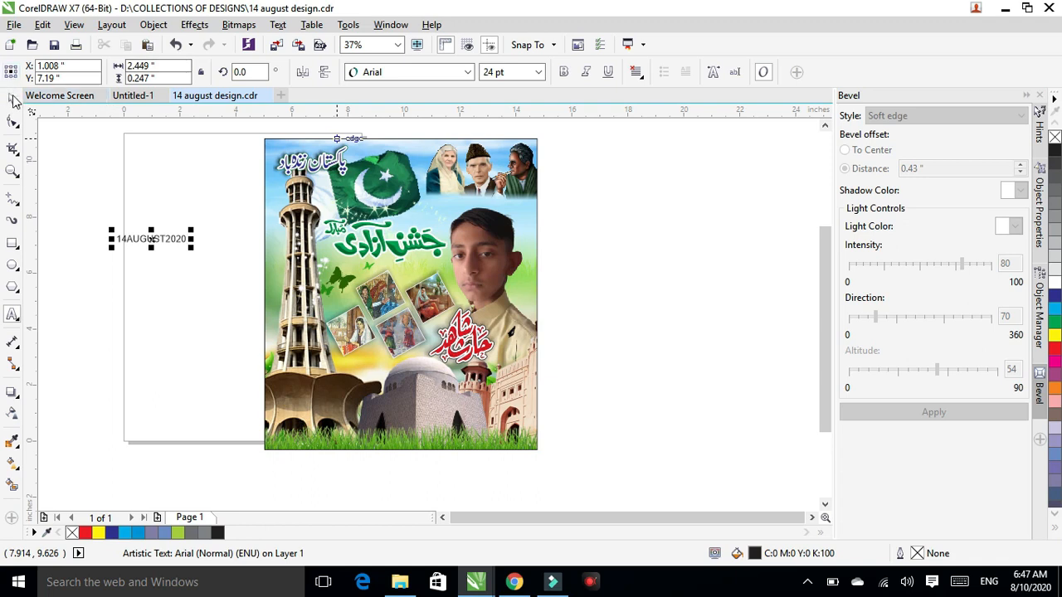
key(ctrl+space)
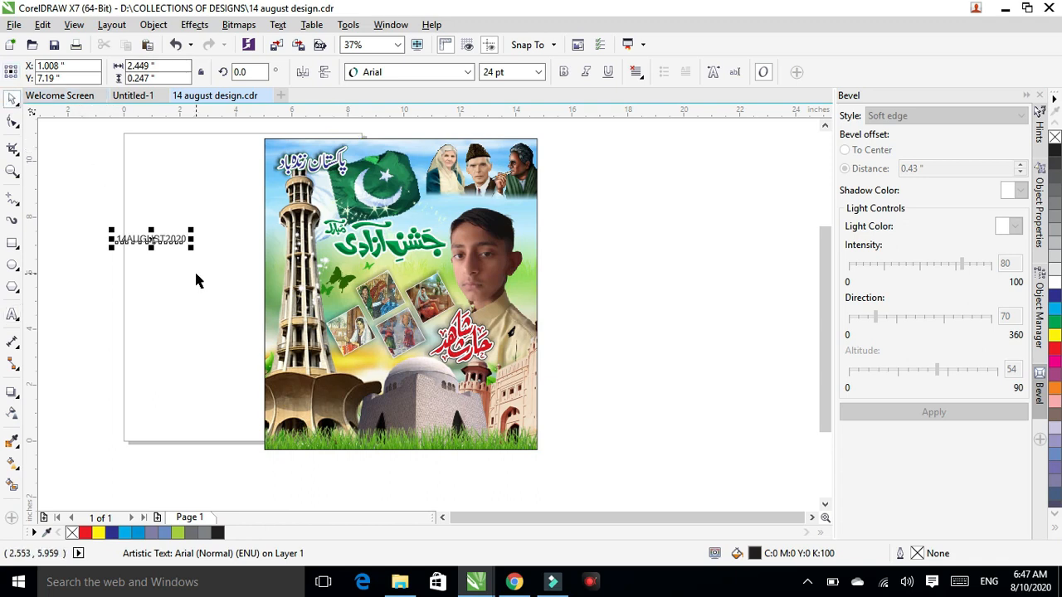
drag(191, 246, 238, 288)
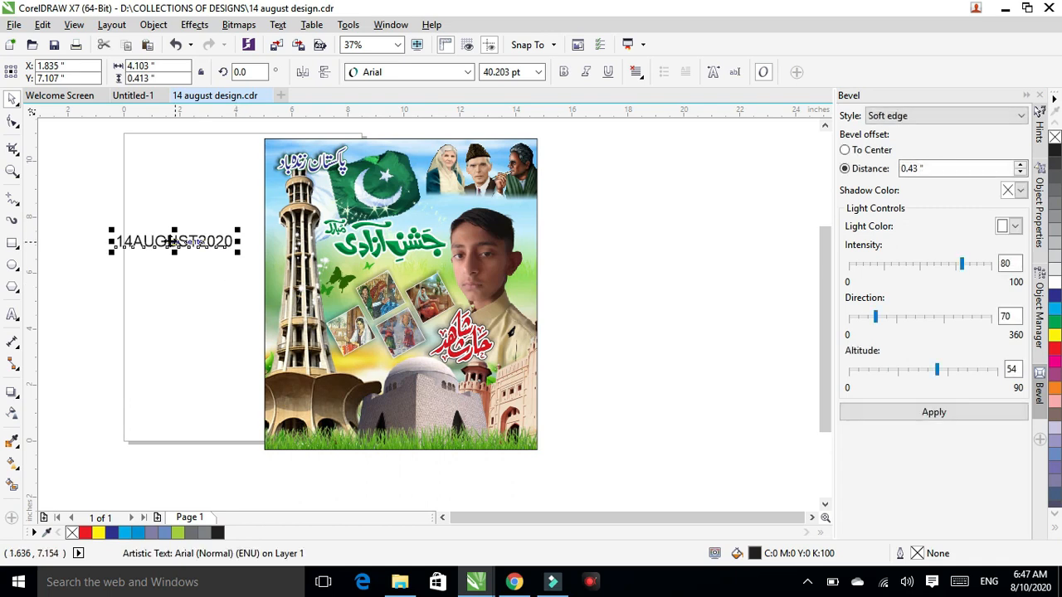